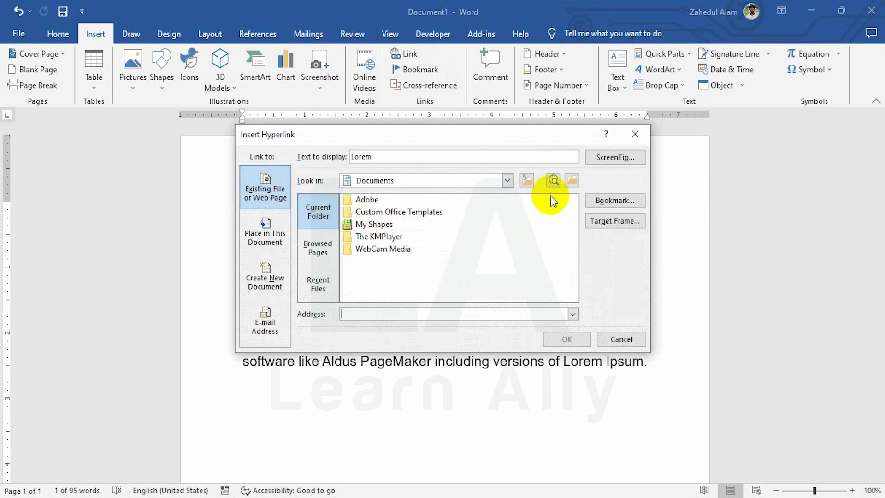
Link the word "Lorem" in the heading to the existing file নিশ্চিত.docx on New Volume (D:)
click(571, 181)
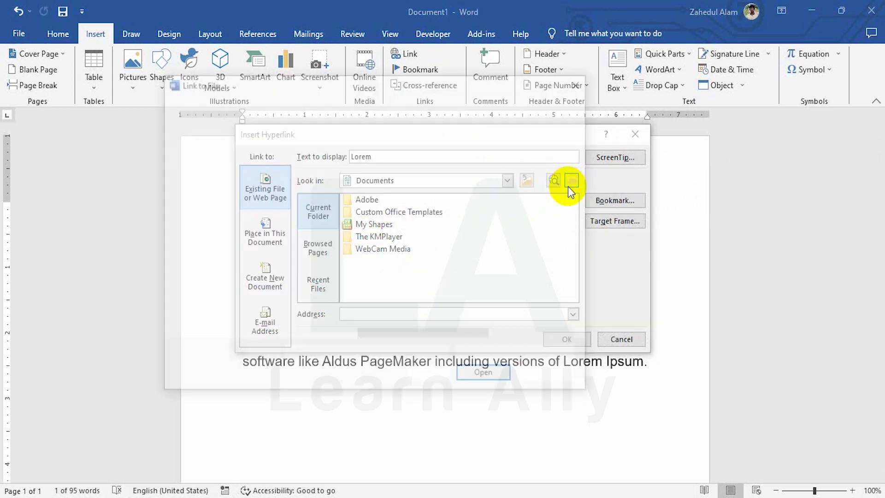
drag(336, 250, 343, 318)
click(245, 282)
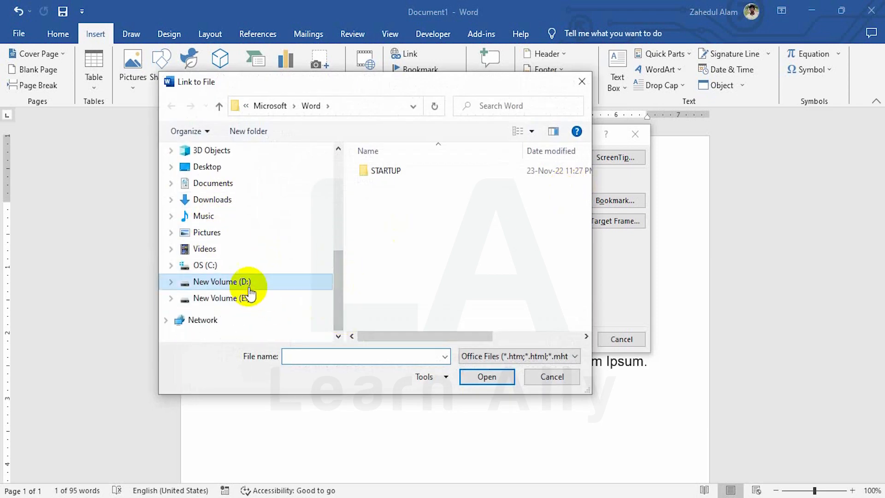
scroll(421, 248, down, 4)
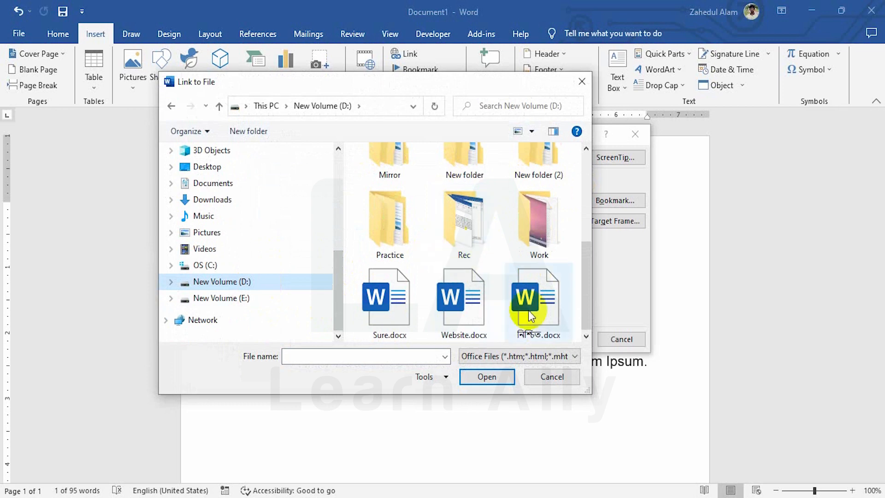
click(536, 310)
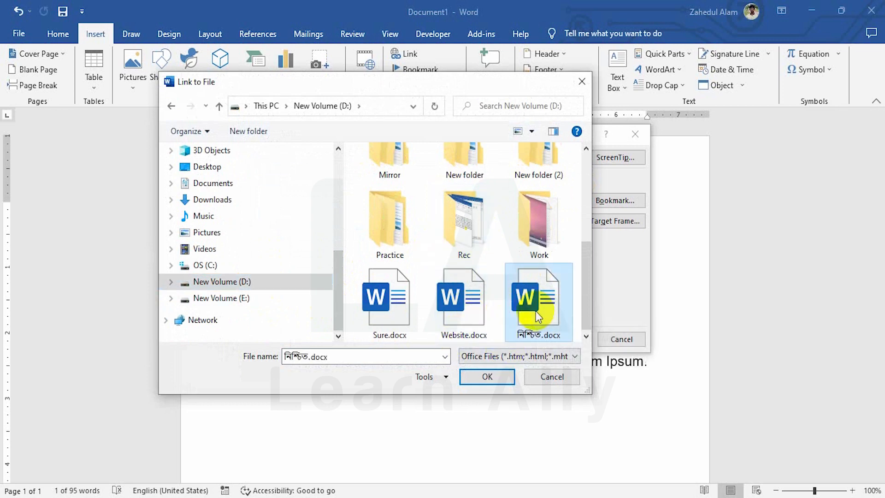
click(485, 376)
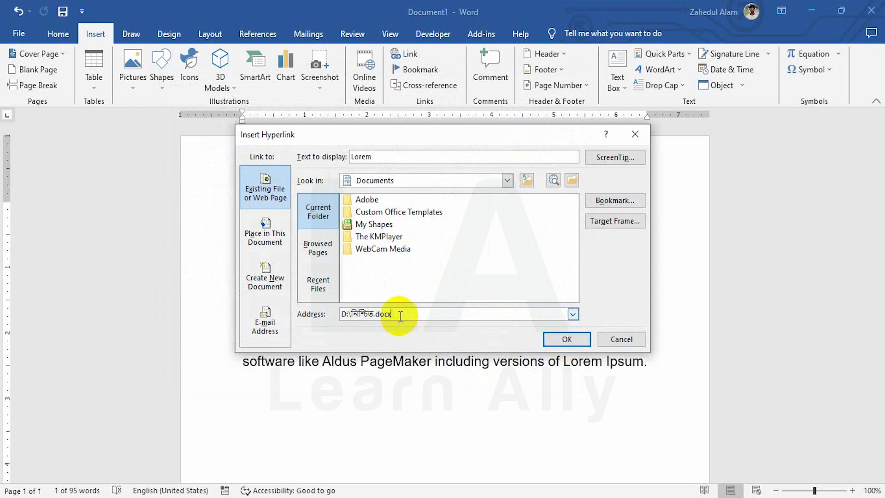
click(567, 339)
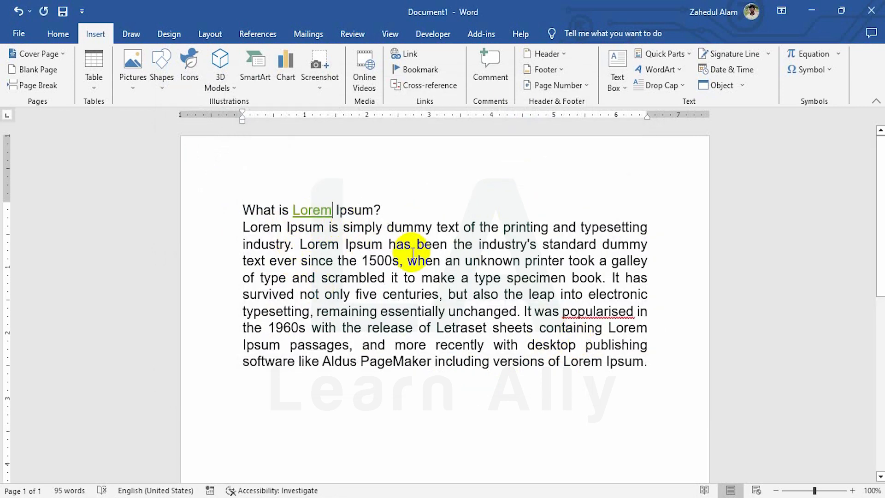
Follow the "Lorem" link past the security notice, look through the linked নিশ্চিত.docx and close it
mouse_move(315, 213)
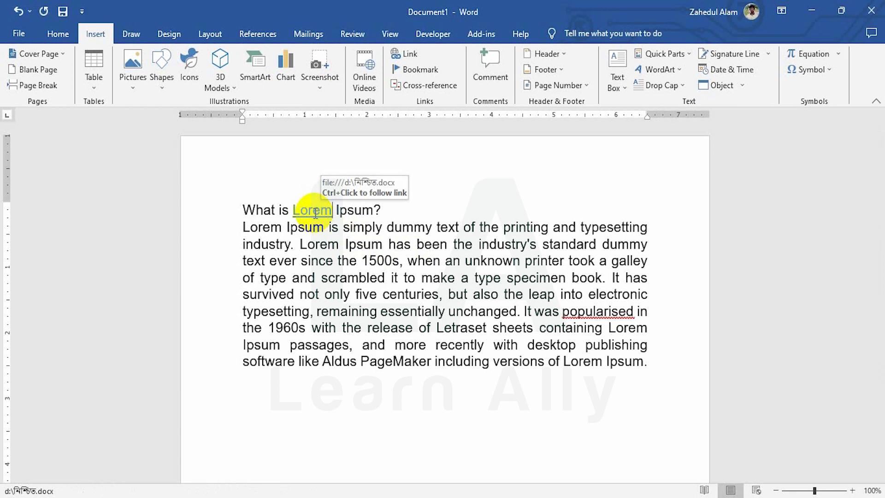
ctrl+click(315, 213)
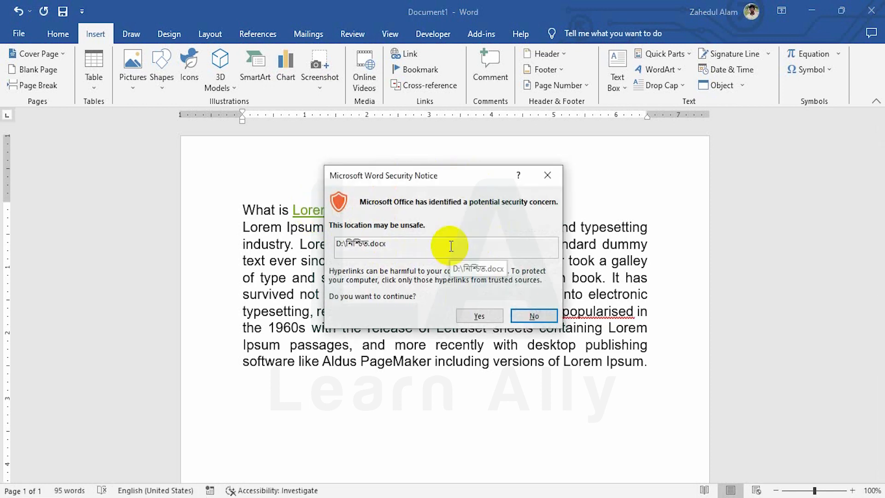
click(479, 316)
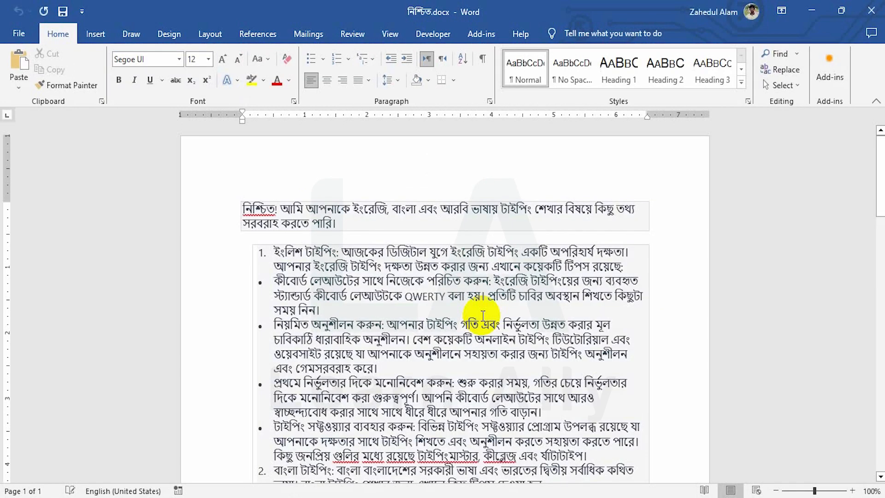
scroll(422, 317, down, 7)
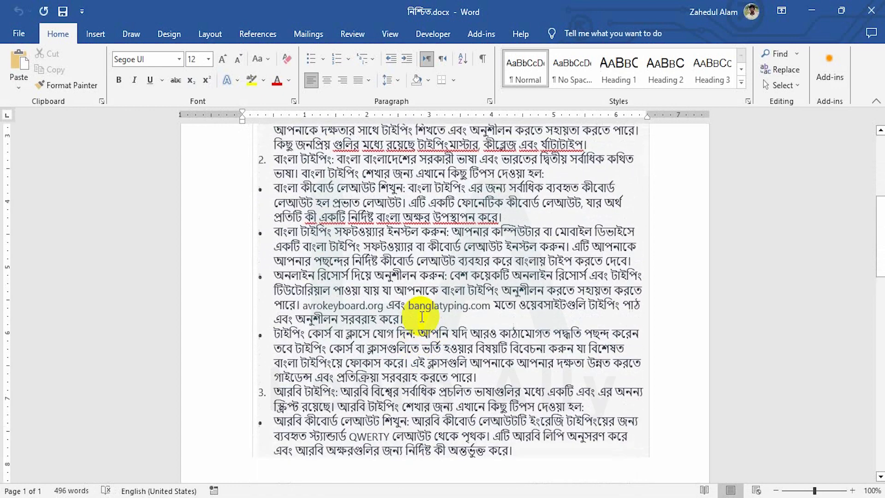
click(874, 14)
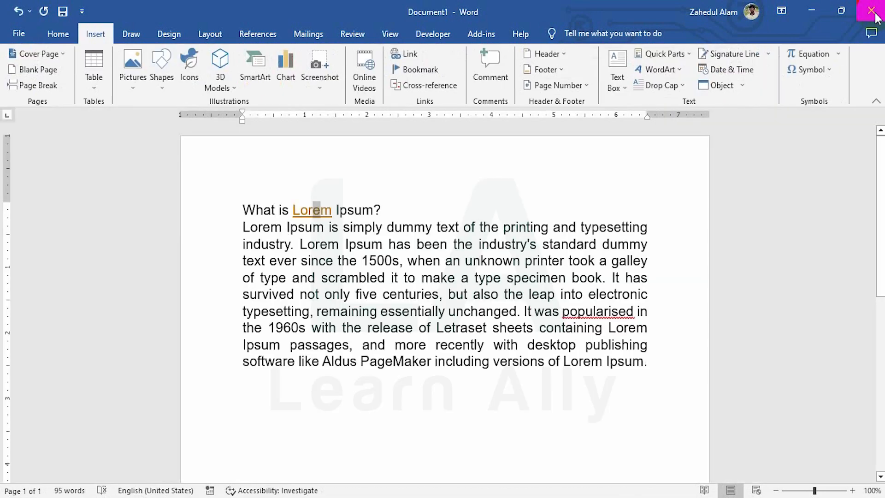
Remove the hyperlink from the word "Lorem" in the heading
click(329, 224)
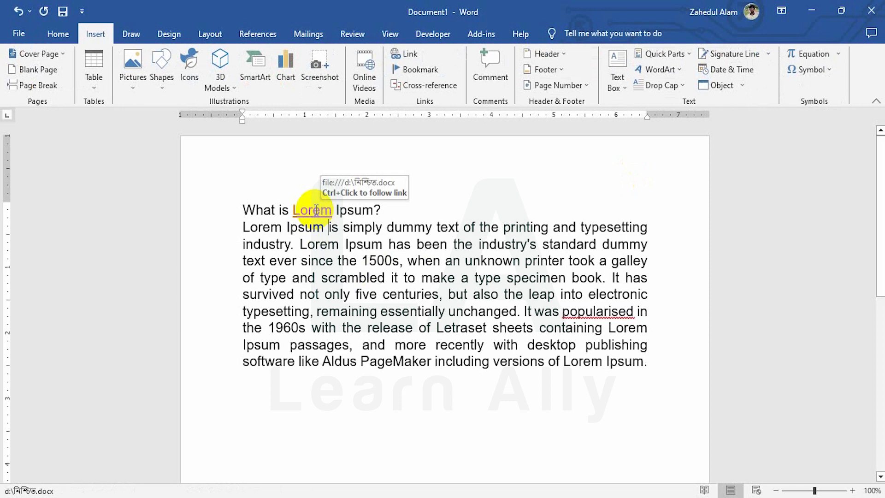
click(335, 261)
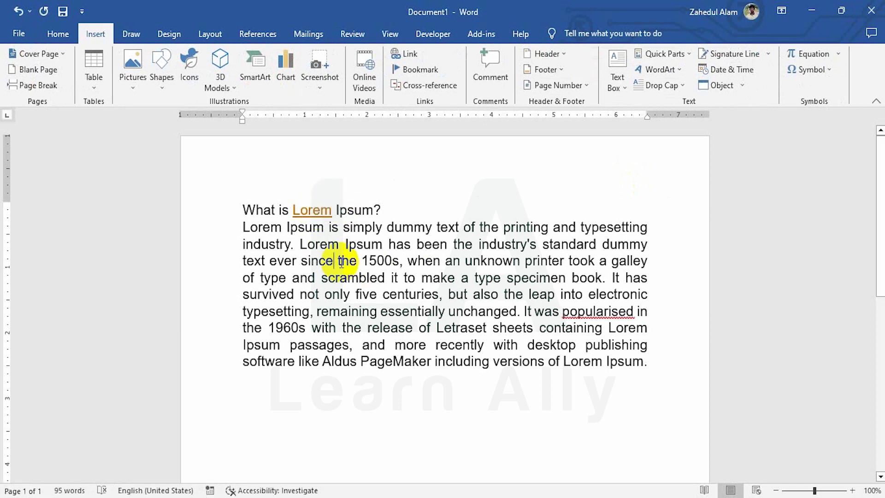
click(309, 210)
right_click(309, 210)
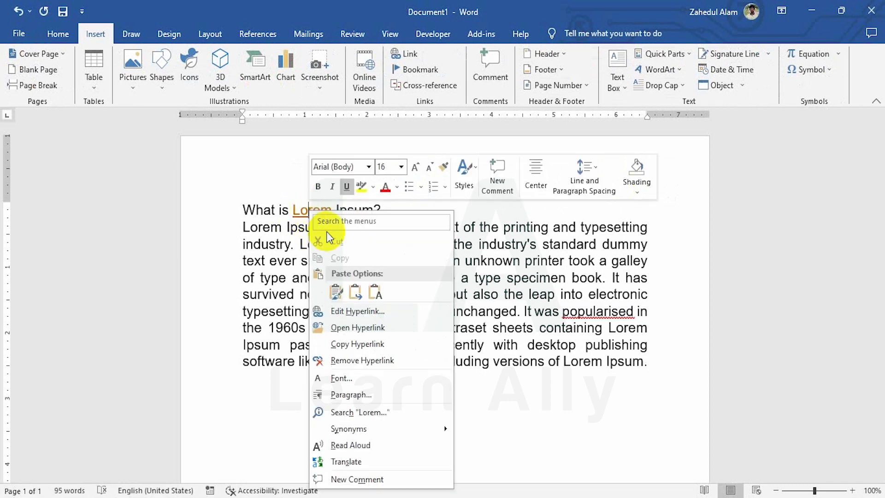
click(357, 361)
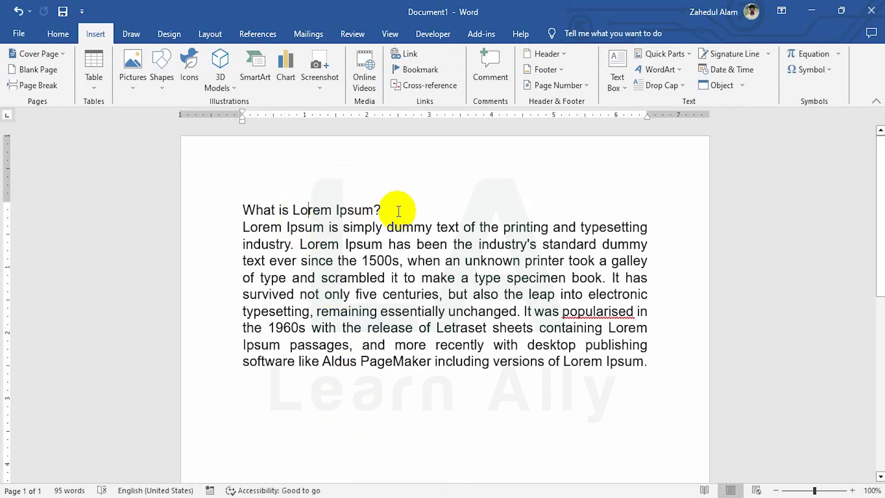
click(324, 211)
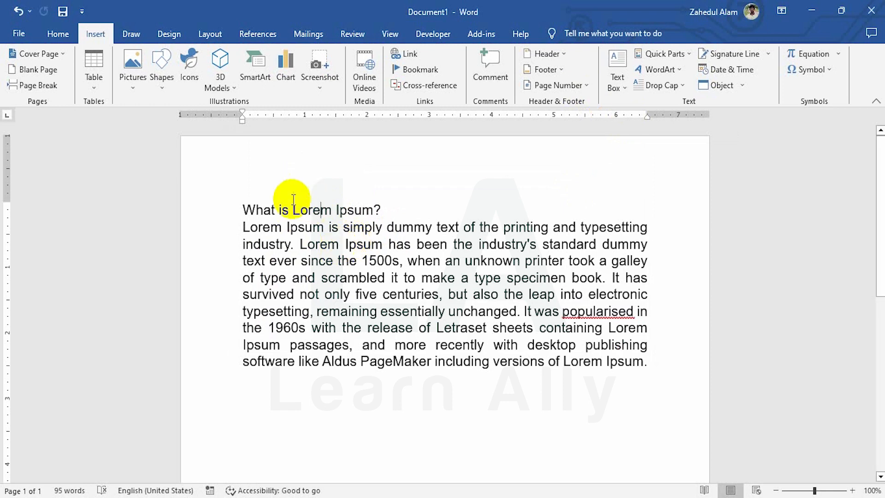
double_click(306, 210)
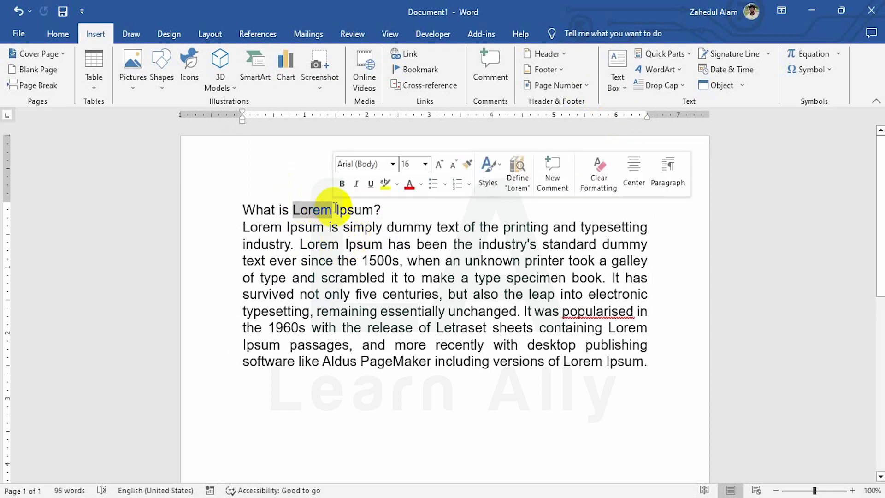
click(408, 50)
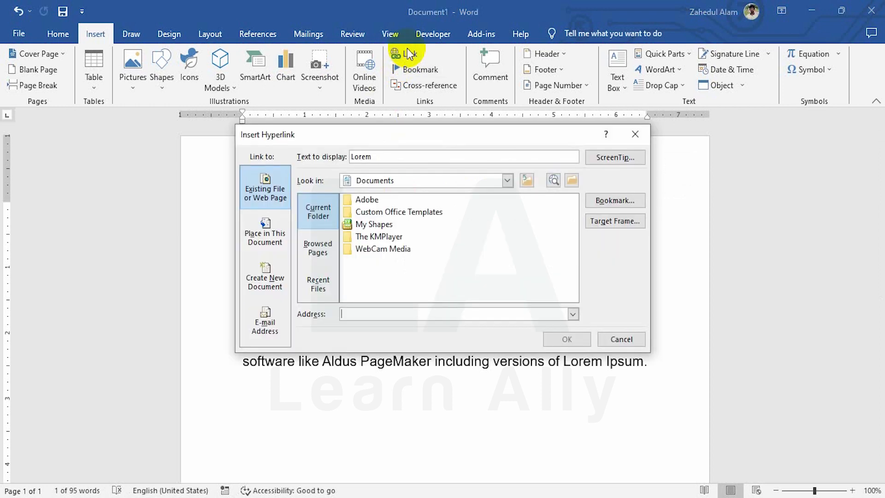
click(323, 253)
scroll(323, 253, down, 2)
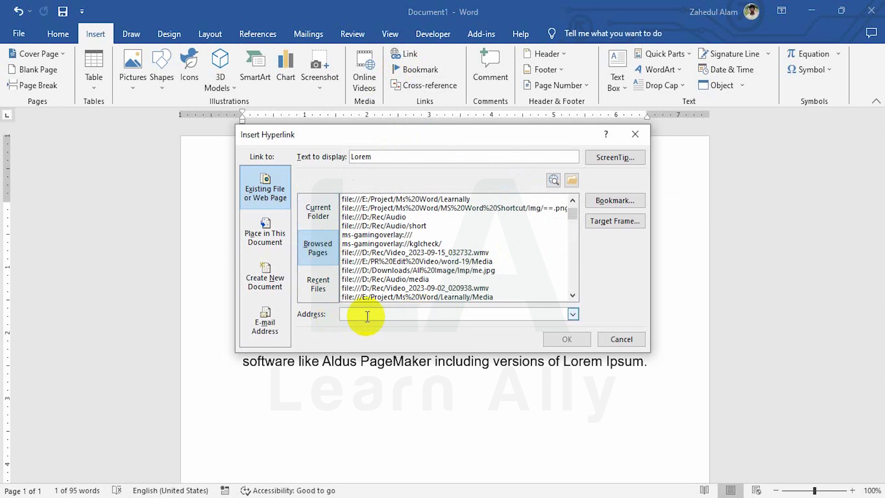
text(https)
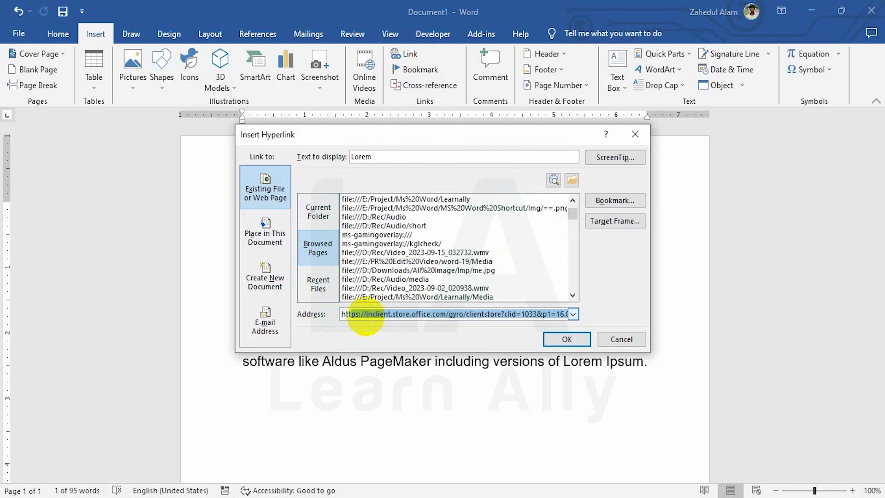
text(:)
key(BackSpace)
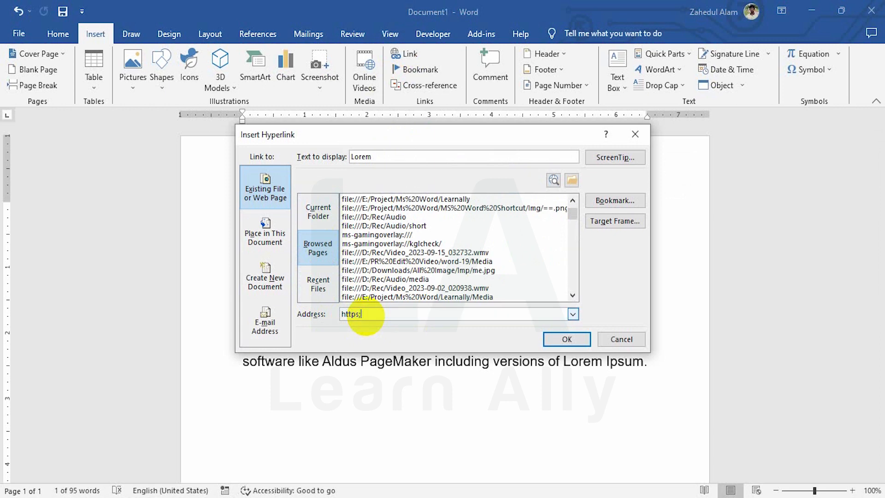
key(BackSpace)
text(:)
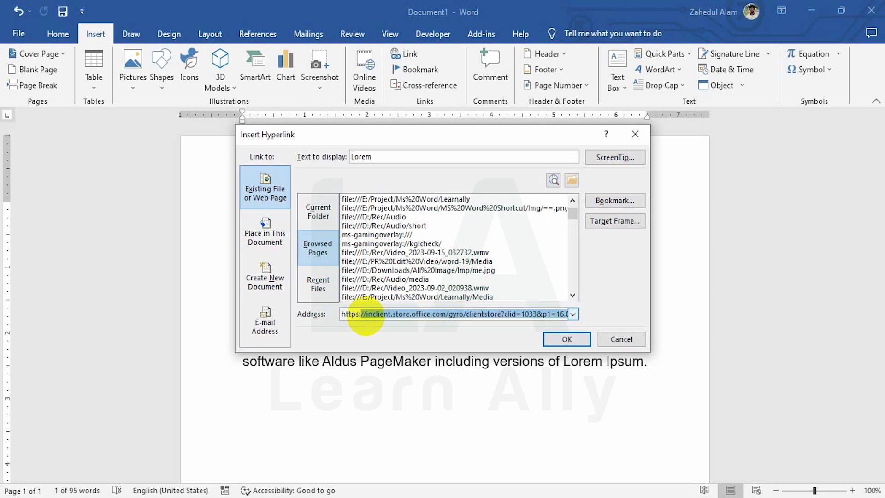
text(//www)
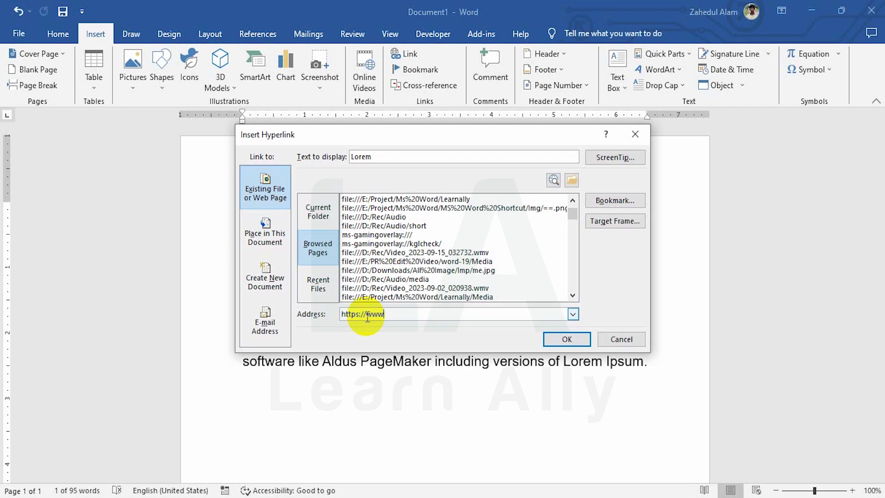
text(.learnally.info)
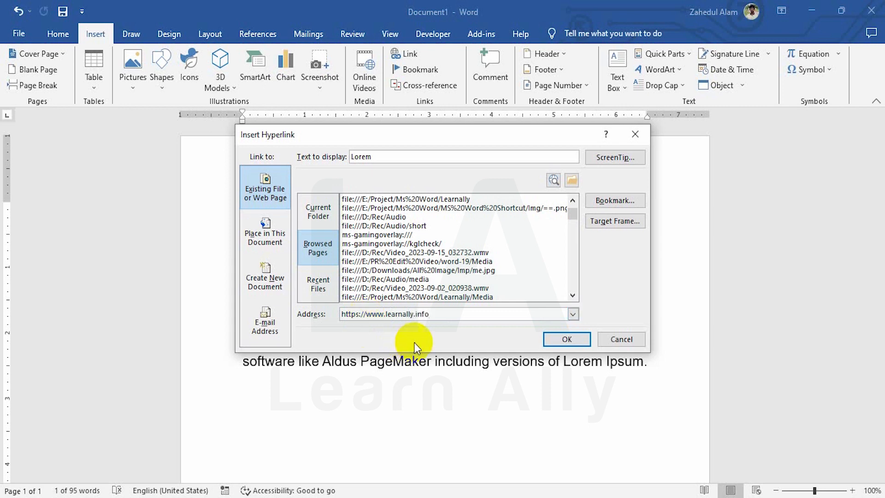
click(566, 339)
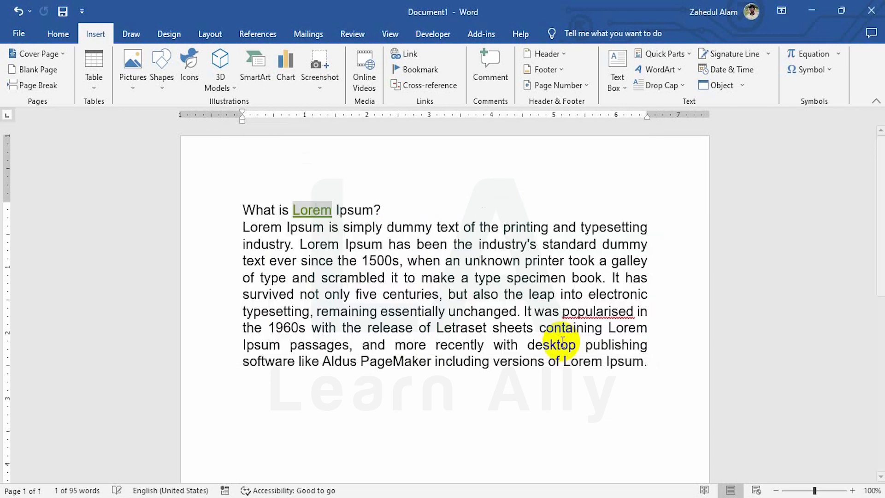
Follow the "Lorem" link to the web page in the browser, look through it and return to the Word document
mouse_move(312, 207)
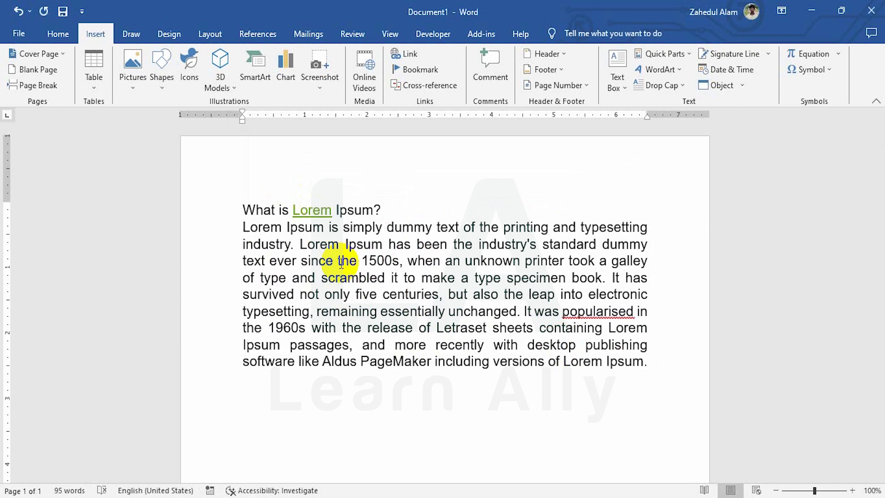
ctrl+click(310, 211)
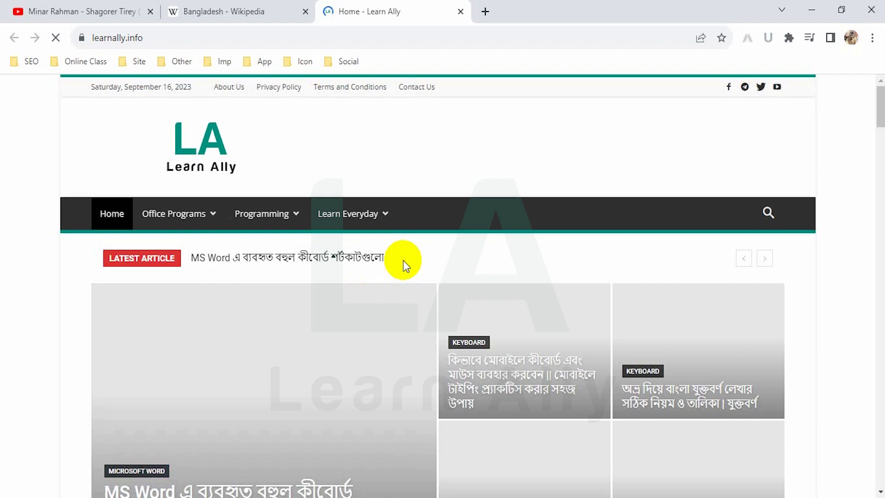
scroll(403, 261, down, 4)
scroll(403, 266, down, 15)
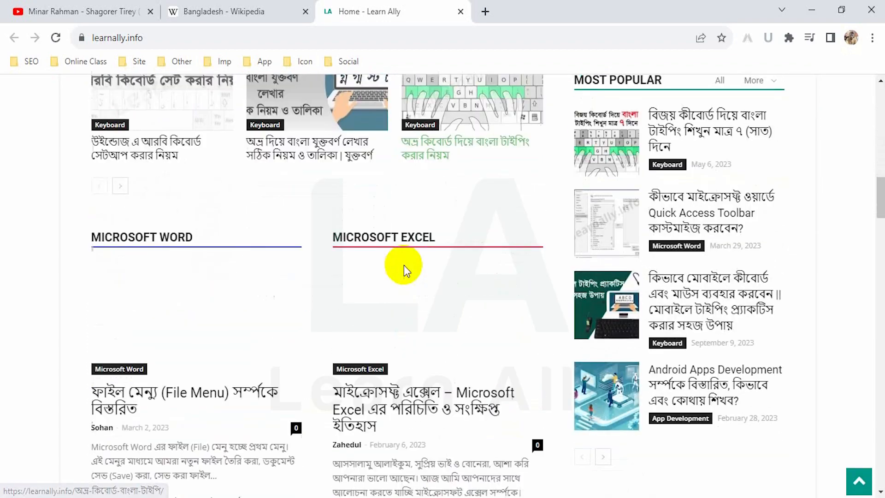
click(811, 10)
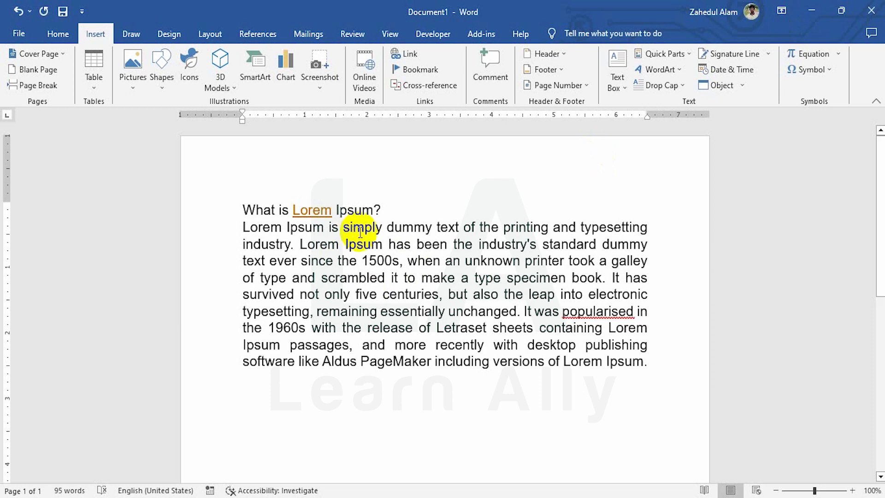
ctrl+click(309, 210)
right_click(309, 210)
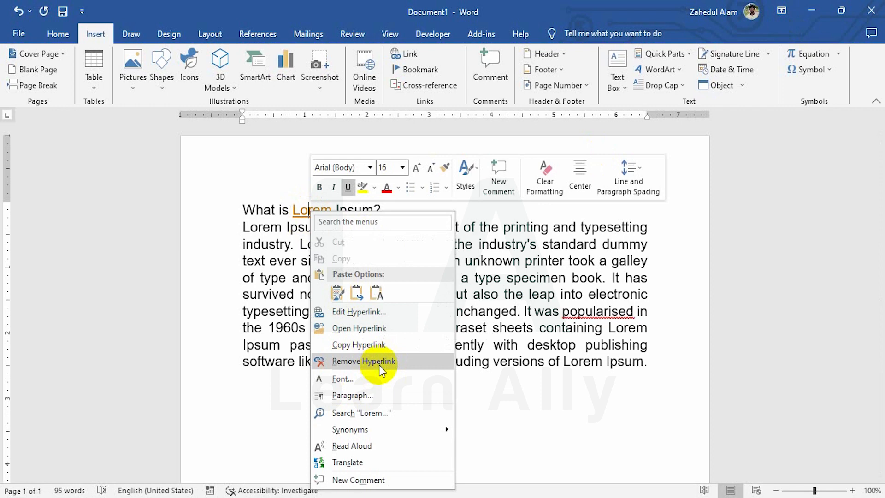
click(505, 137)
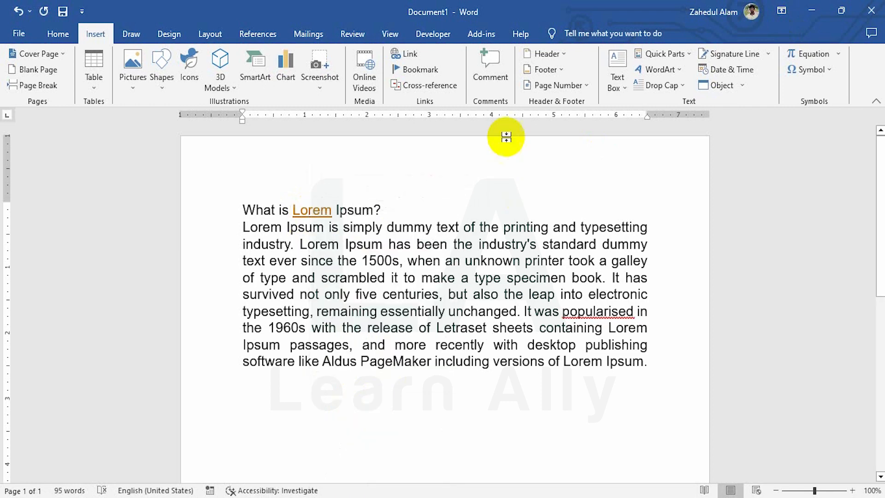
click(388, 290)
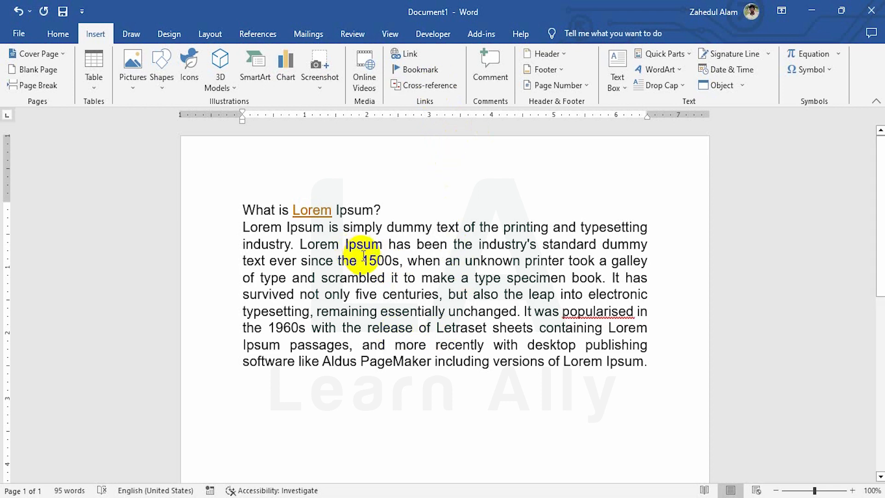
Add a bookmark named "add" on the number "1500" in the paragraph
drag(363, 256, 391, 259)
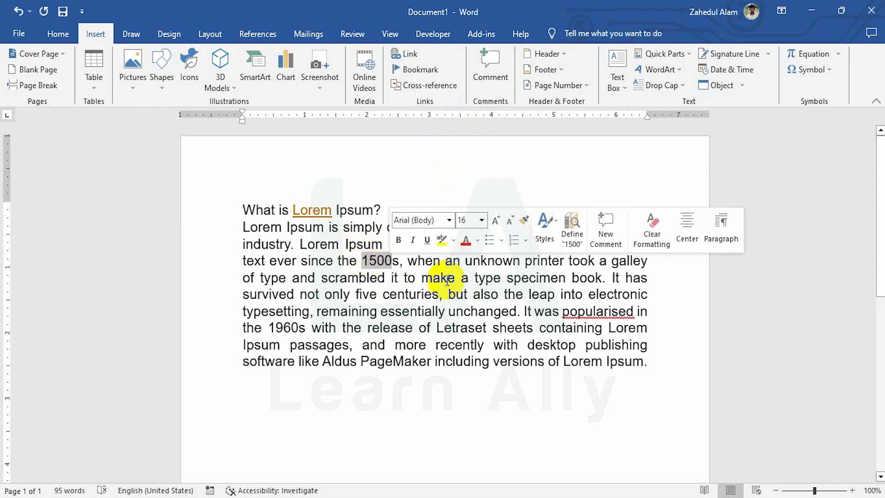
click(416, 71)
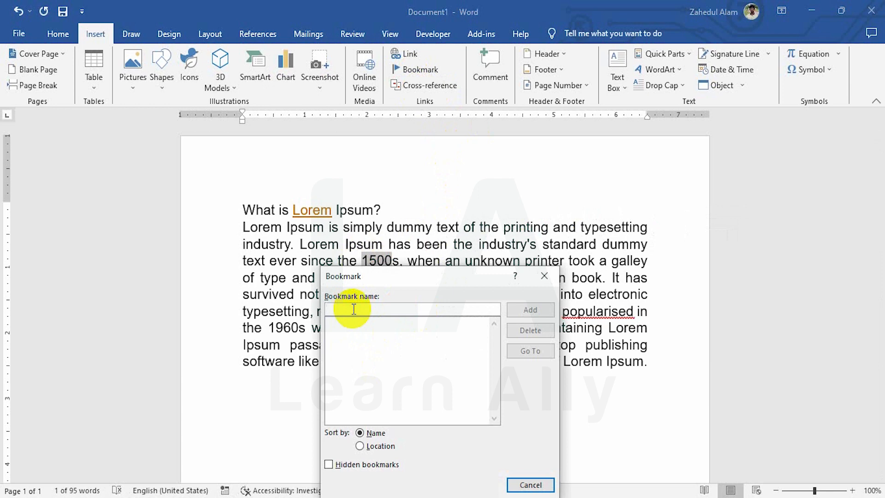
text(1)
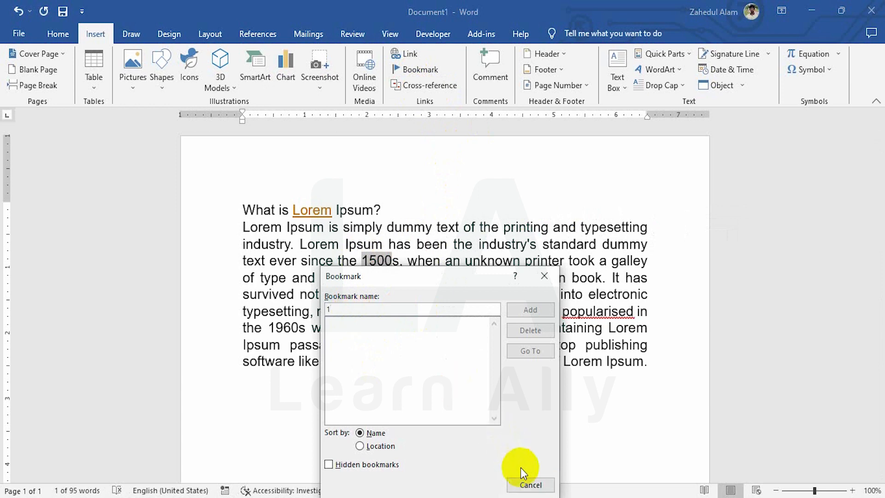
key(BackSpace)
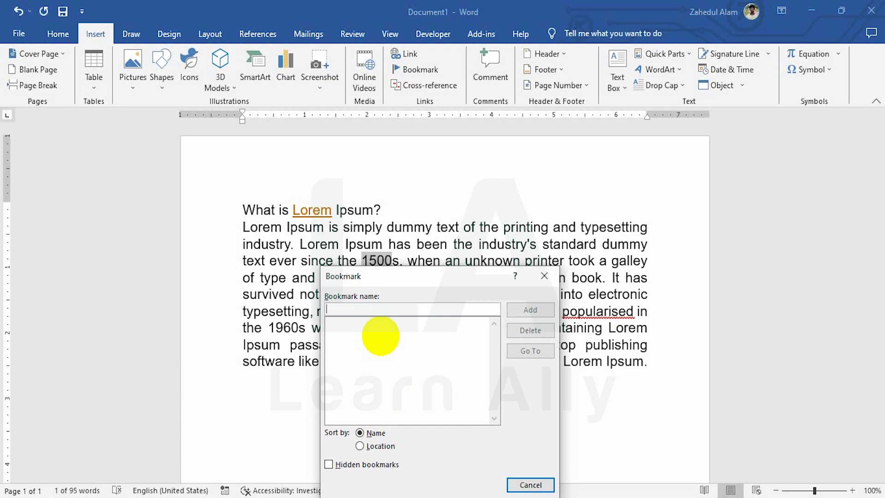
text(add)
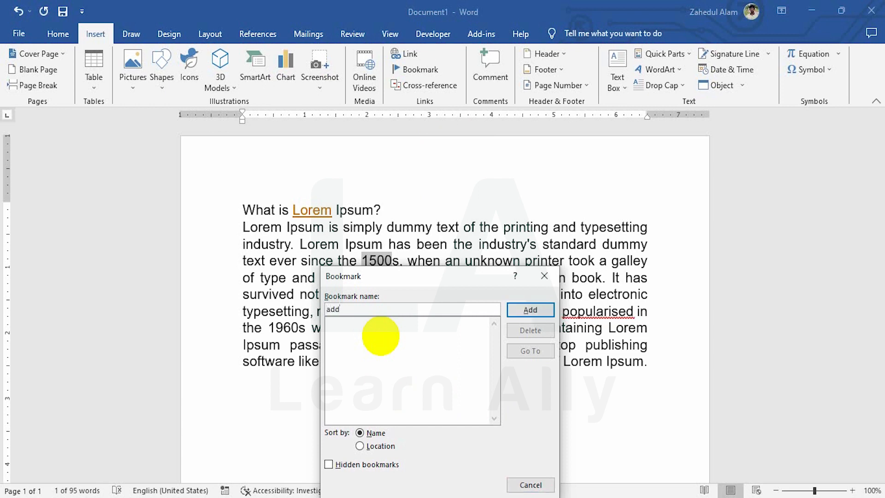
click(523, 311)
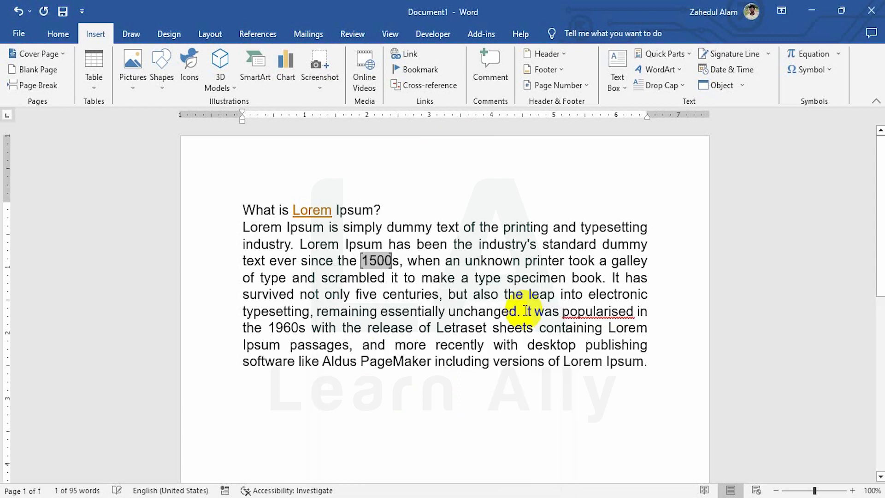
click(428, 328)
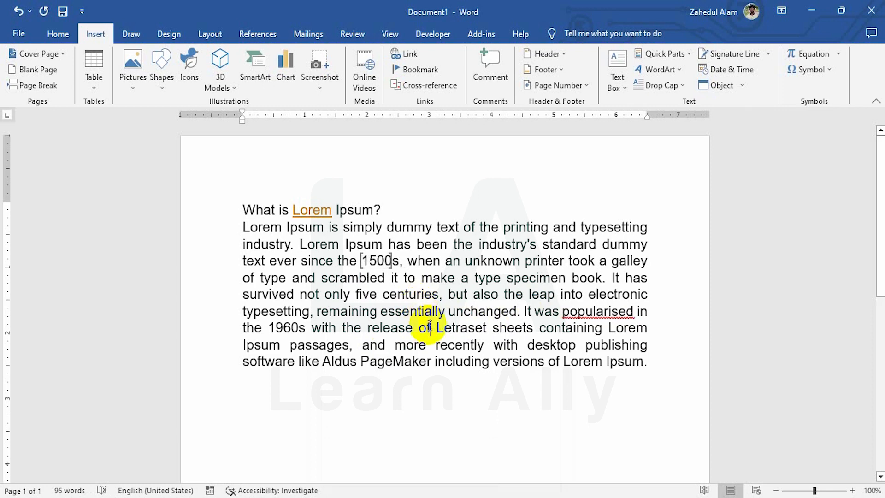
Add a bookmark named "add2" on the number "1960" near the end of the paragraph
scroll(425, 328, down, 2)
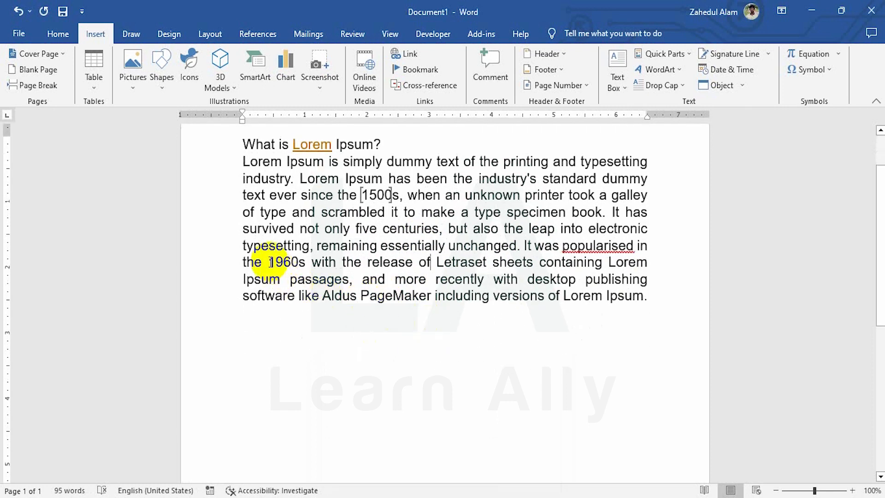
drag(269, 261, 298, 262)
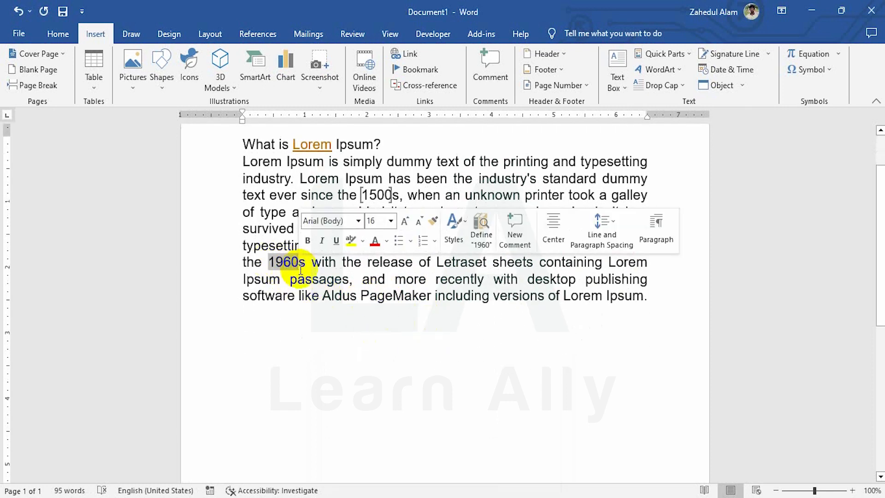
click(419, 69)
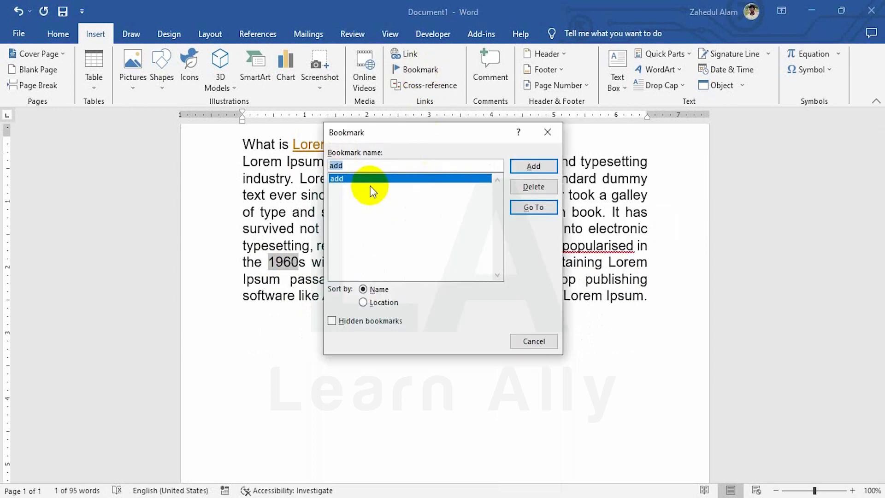
click(369, 168)
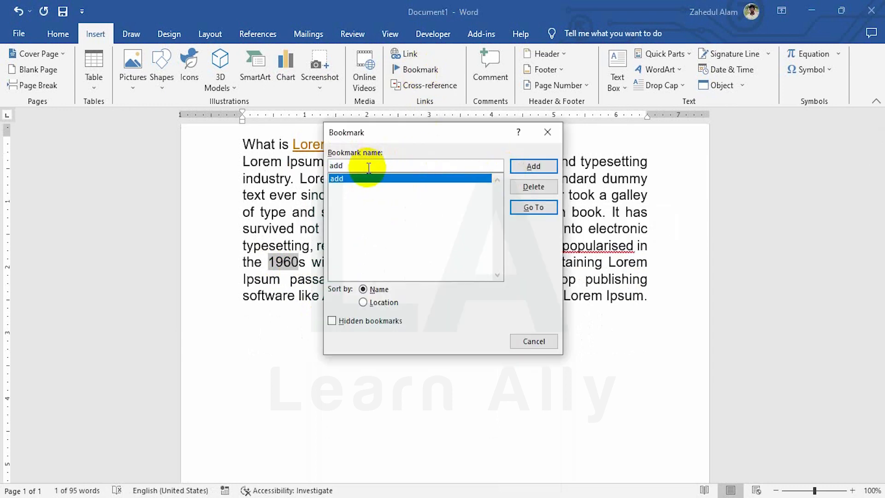
text(-2)
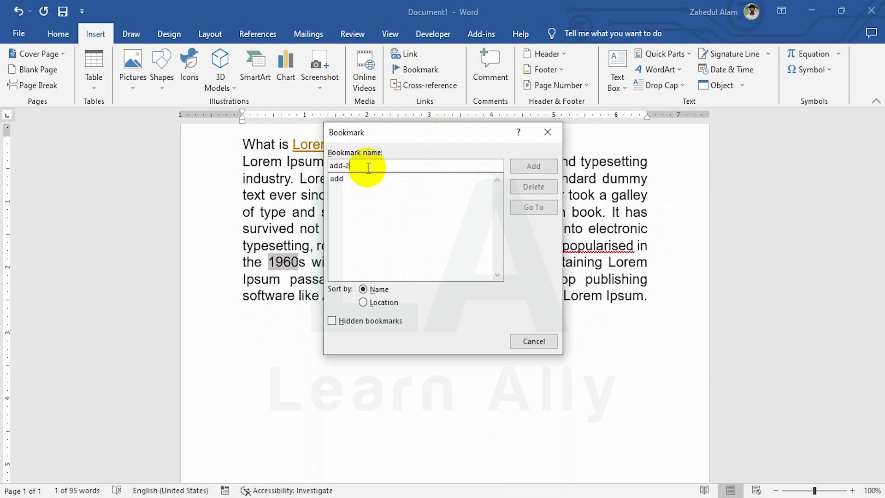
key(BackSpace)
key(BackSpace)
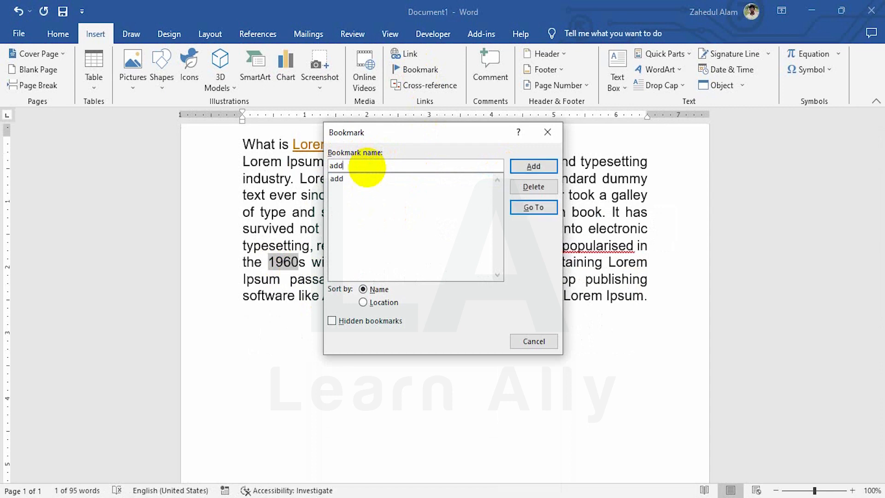
click(540, 168)
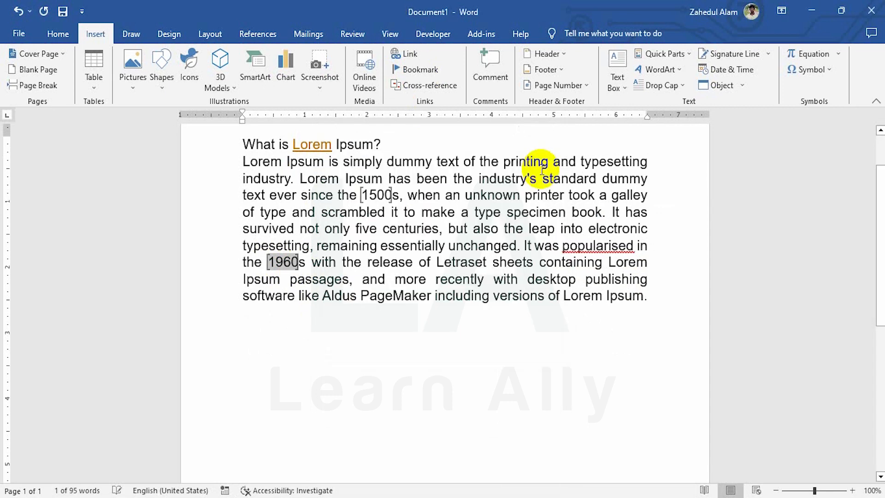
click(341, 293)
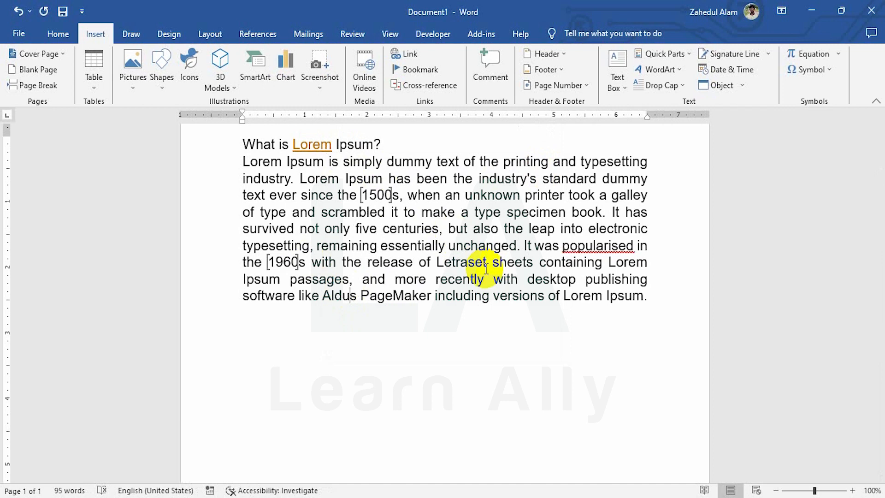
Go to the bookmark "add", move the Bookmark dialog clear of the text and close it
click(421, 65)
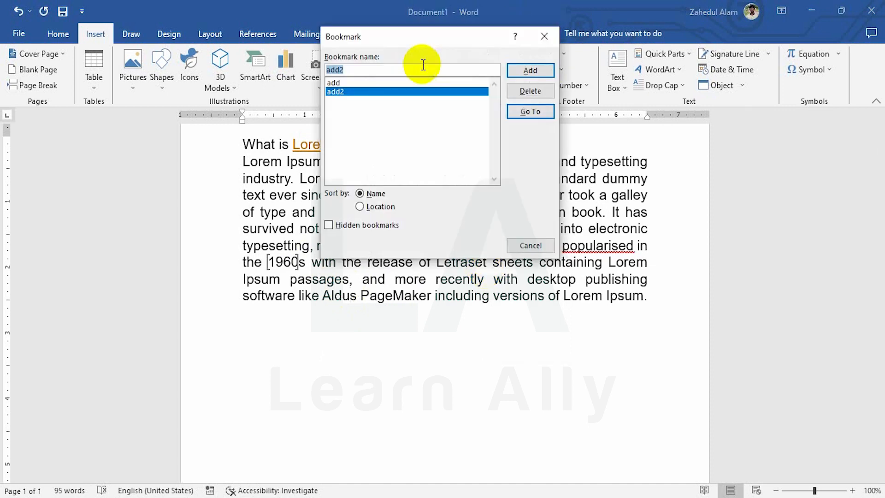
click(339, 82)
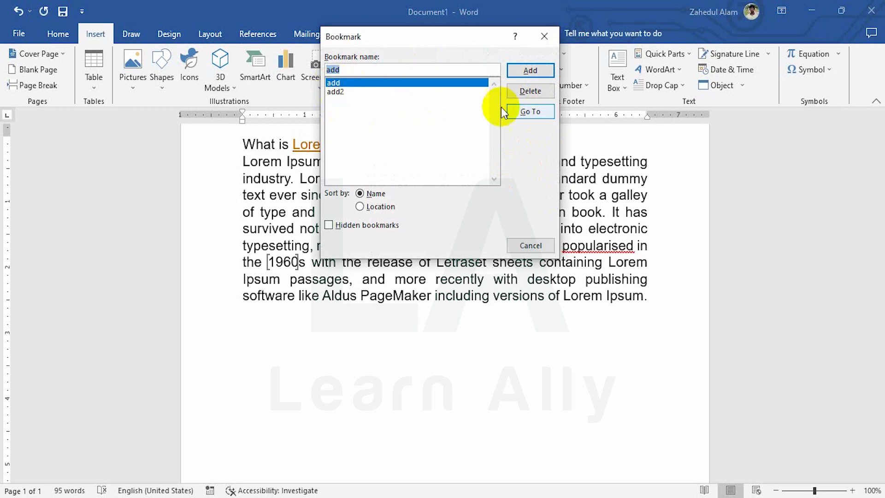
click(532, 111)
drag(441, 42, 604, 90)
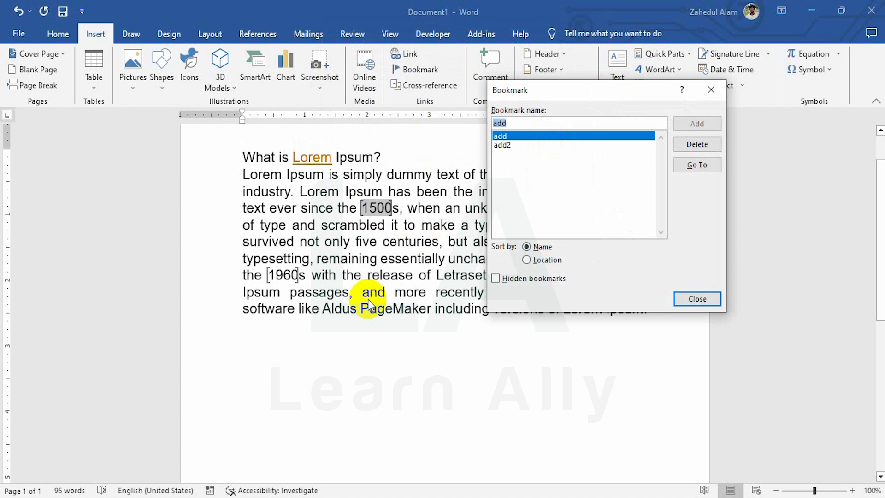
key(Escape)
From the empty area further down the page, go to the bookmark "add2" and back to "add", closing the Bookmark dialog
scroll(560, 332, down, 10)
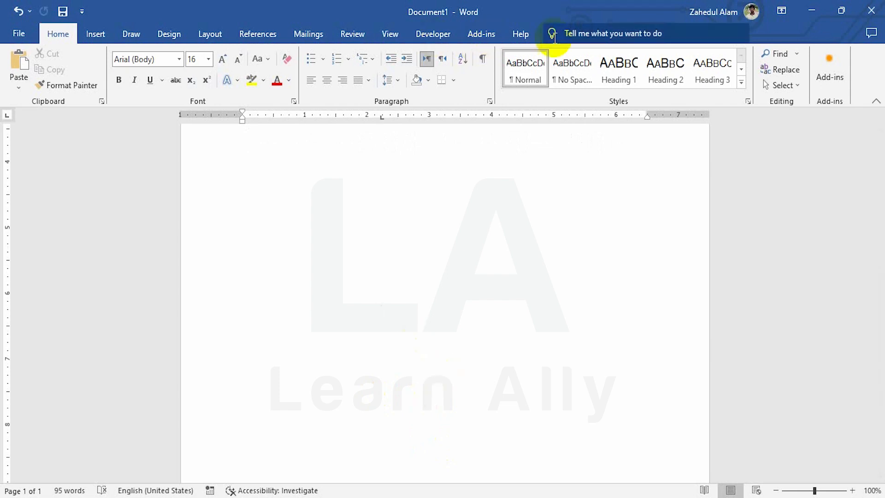
click(93, 33)
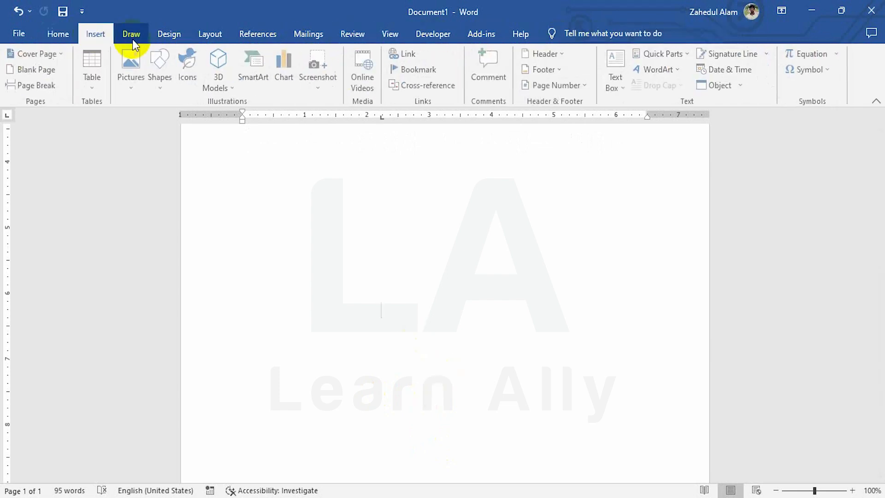
click(419, 70)
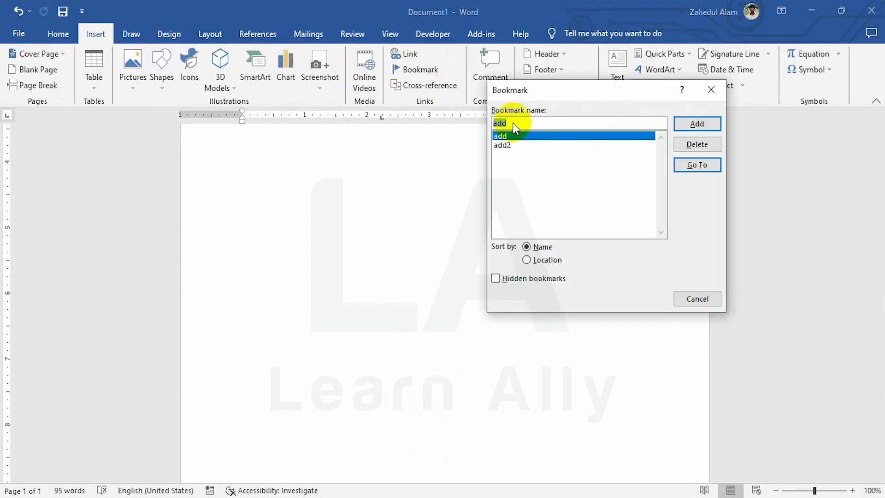
click(496, 145)
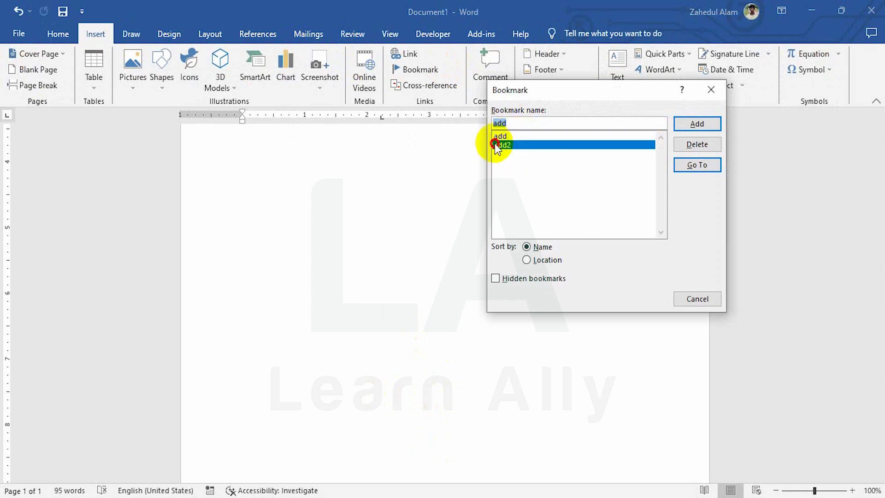
click(696, 165)
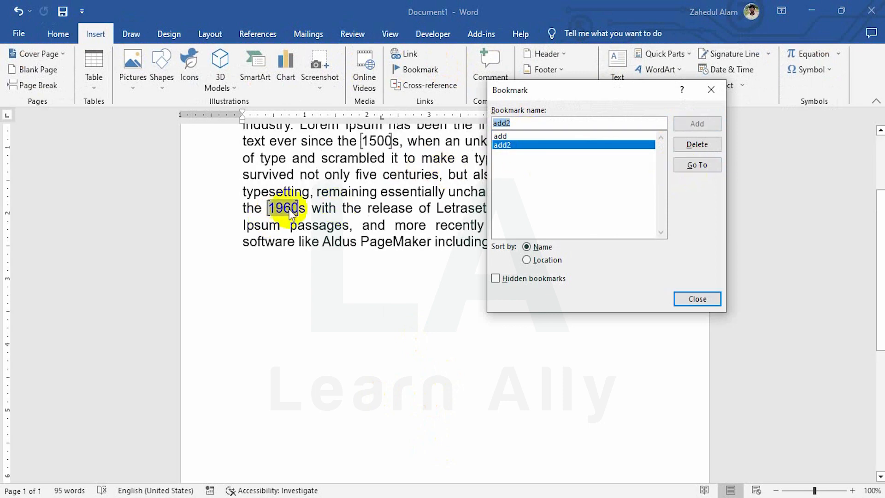
click(505, 135)
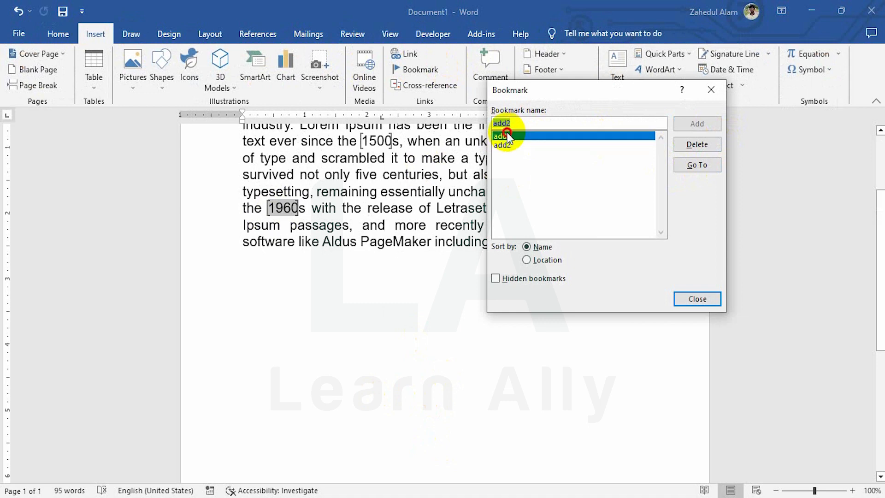
click(696, 165)
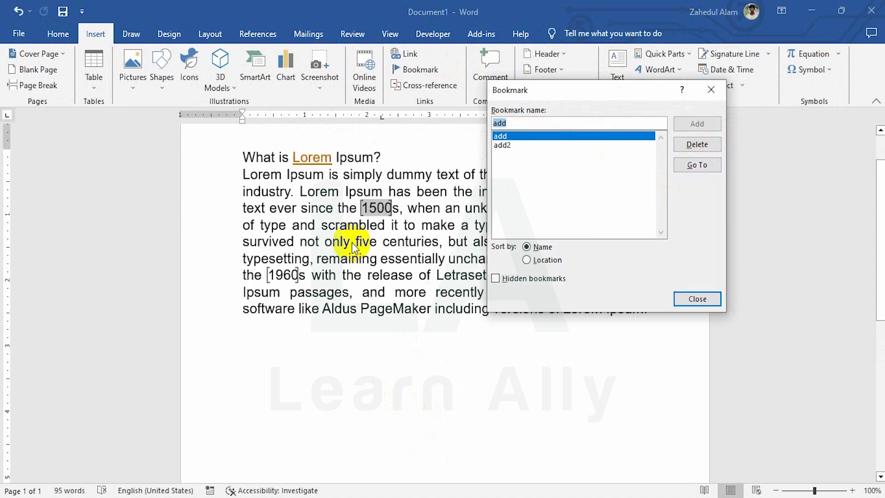
click(711, 89)
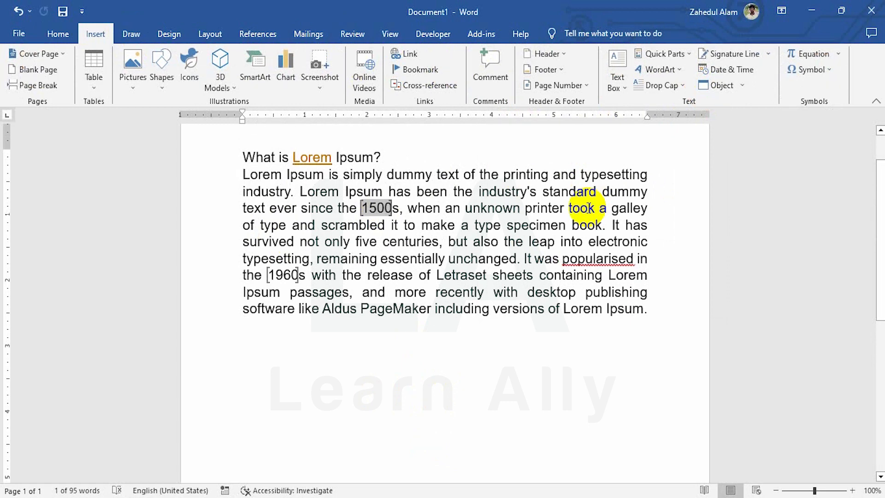
Copy the paragraph's ending from "with the release of Letraset" through "Lorem Ipsum." and paste it below the paragraph
key(ctrl+End)
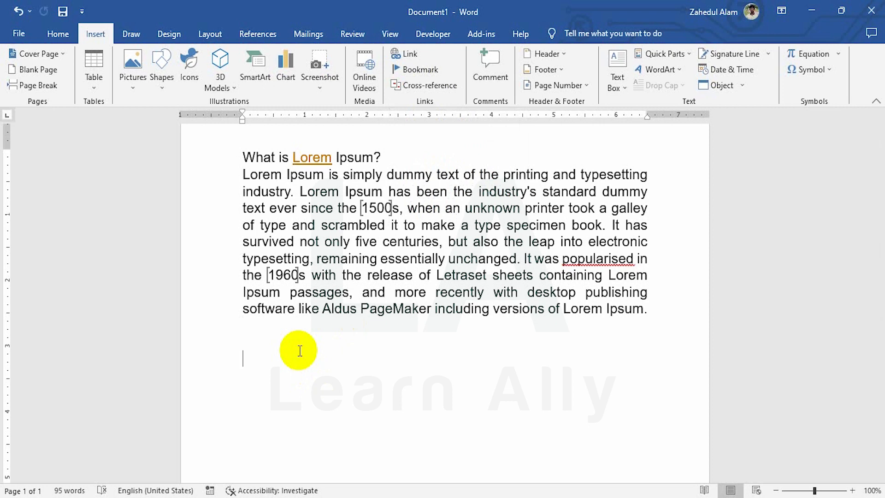
drag(652, 312, 314, 277)
key(ctrl+c)
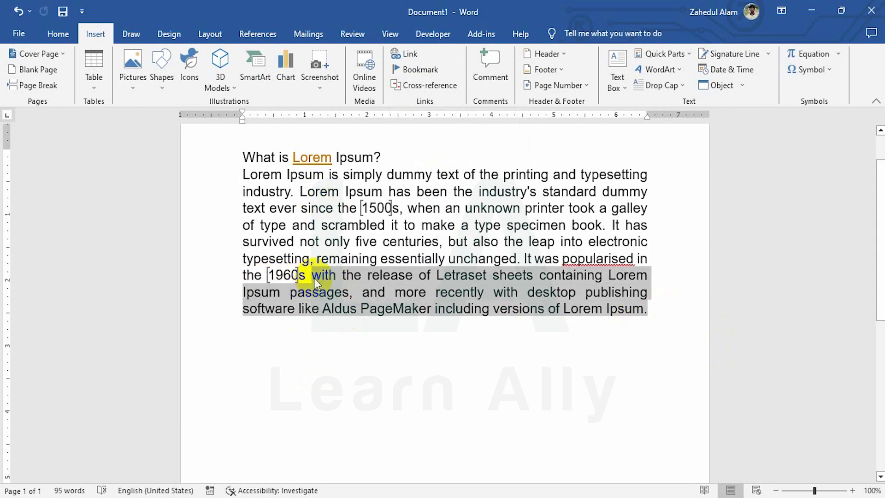
click(260, 383)
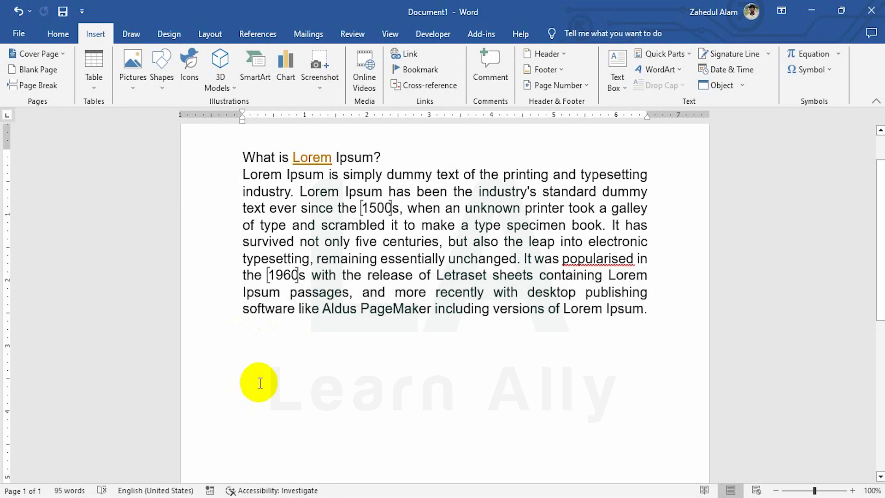
key(ctrl+v)
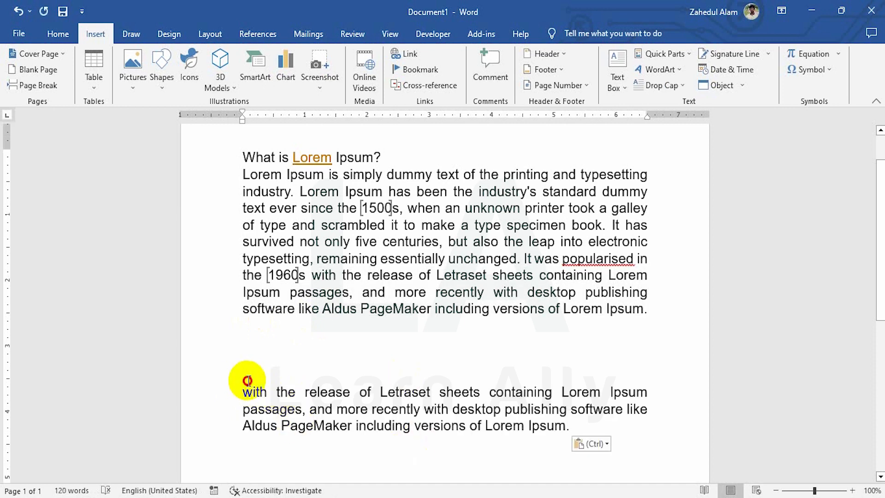
Copy "Lorem Ipsum?" from the heading and paste it as text only on the line above the pasted passage
click(248, 379)
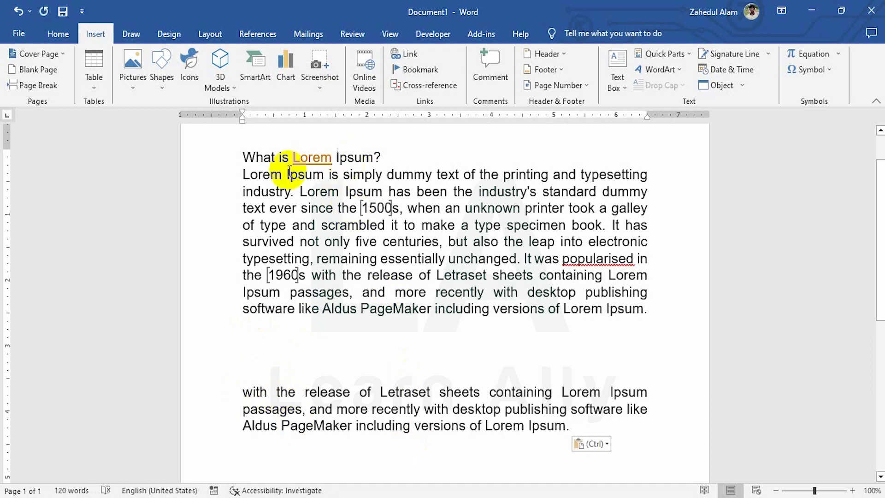
click(390, 151)
drag(389, 150, 306, 155)
key(ctrl+c)
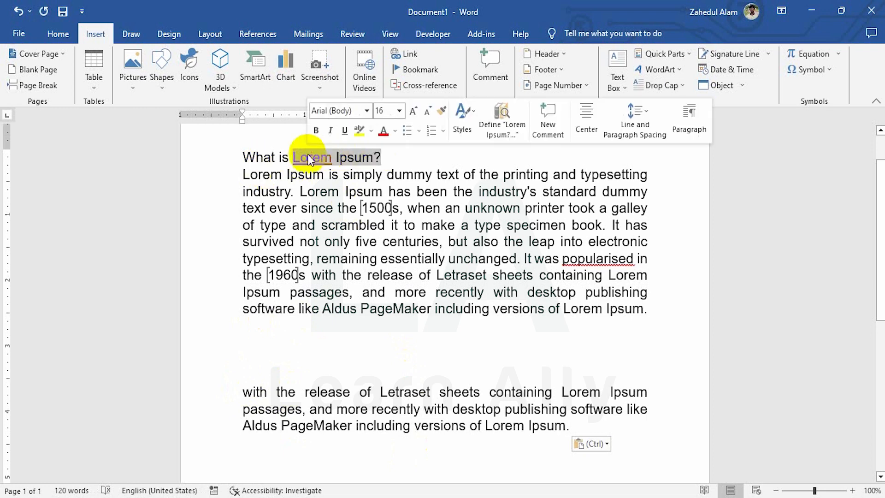
right_click(243, 375)
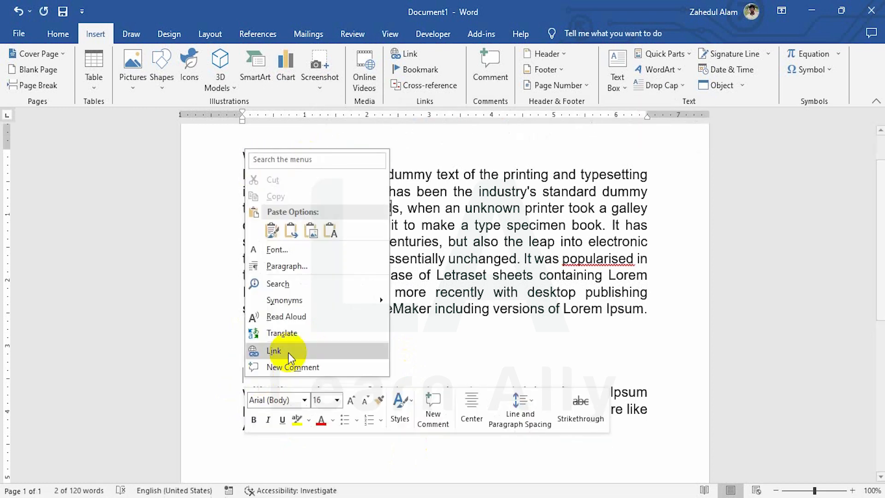
click(330, 232)
Apply the Heading 1 style to the "Lorem Ipsum?" line above the second passage
drag(331, 371, 223, 373)
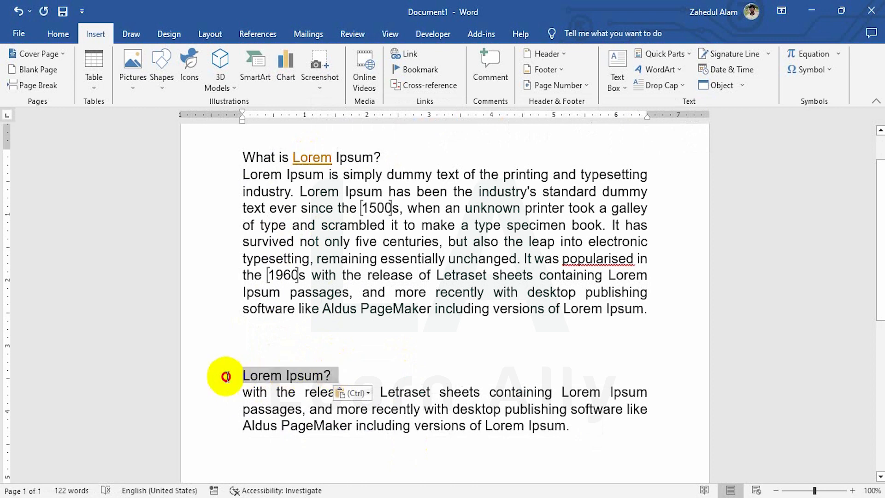
click(57, 34)
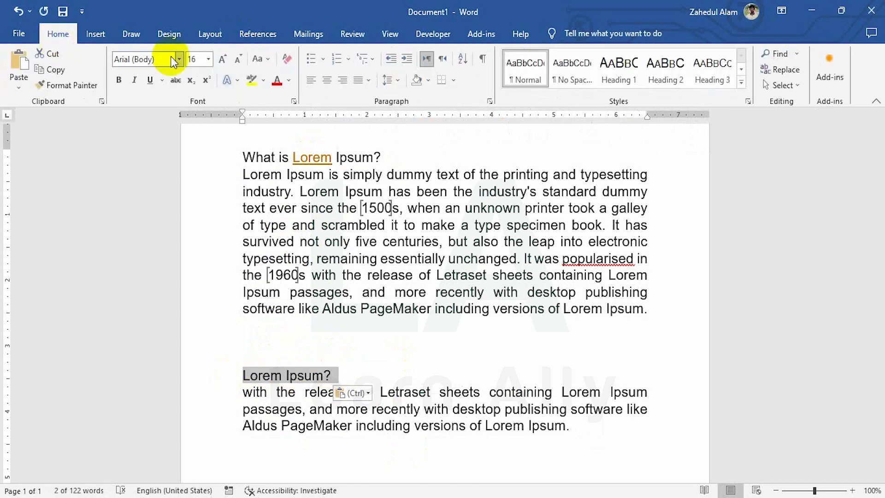
click(618, 67)
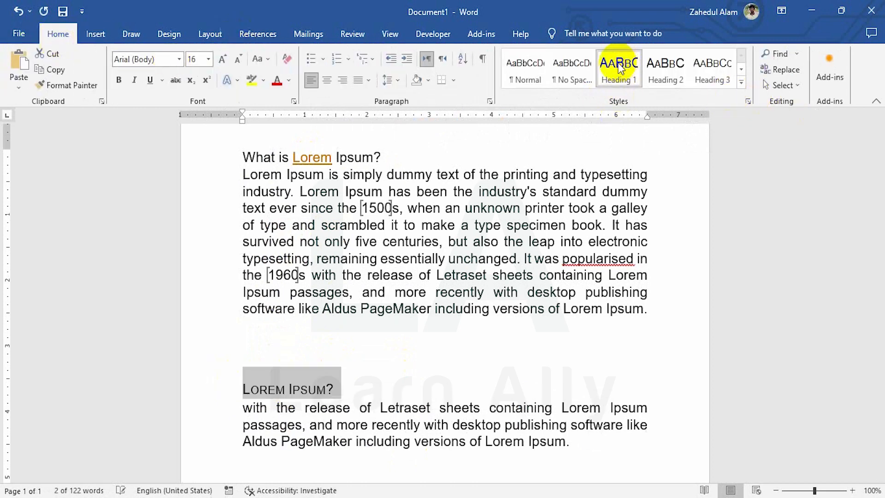
click(287, 390)
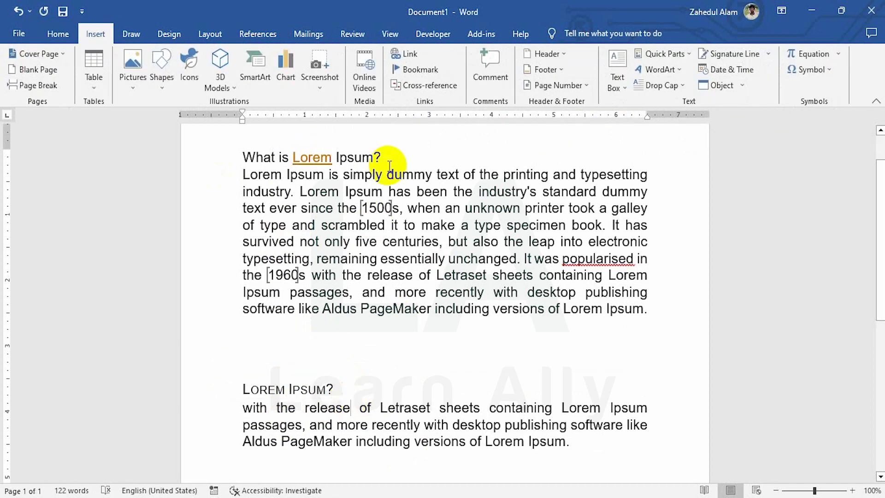
Start a cross-reference at the end of the "What is Lorem Ipsum?" line with Heading as its reference type
click(386, 152)
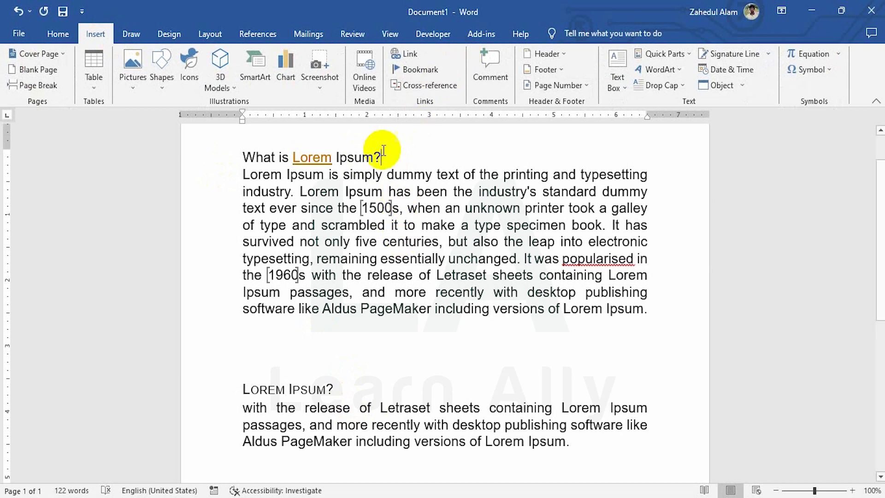
click(426, 86)
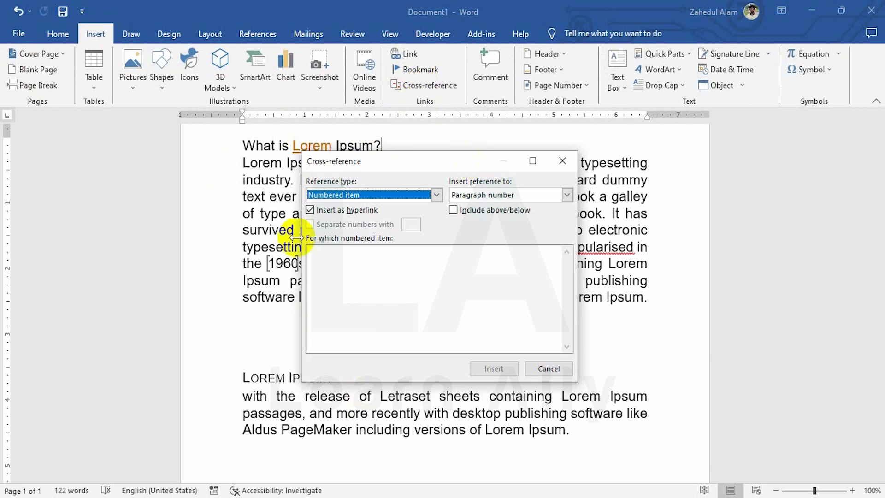
click(359, 196)
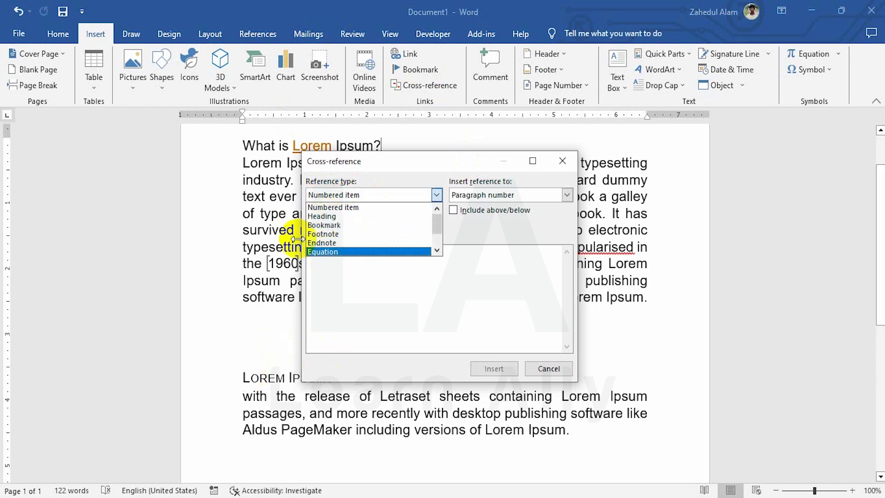
click(324, 216)
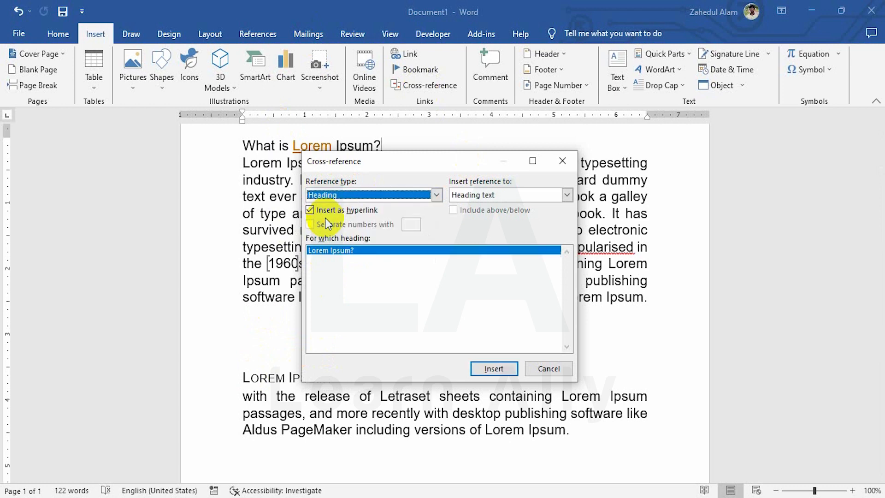
Try inserting the heading number of "Lorem Ipsum?" as a hyperlinked cross-reference
click(509, 194)
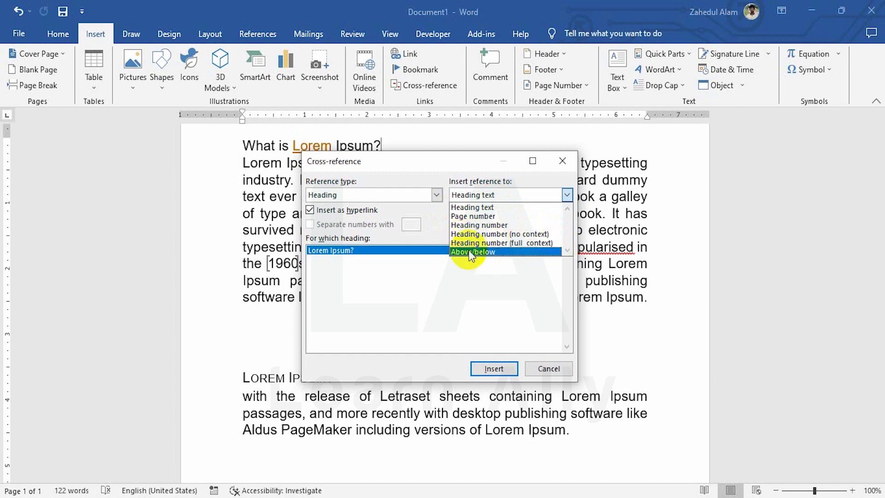
click(474, 227)
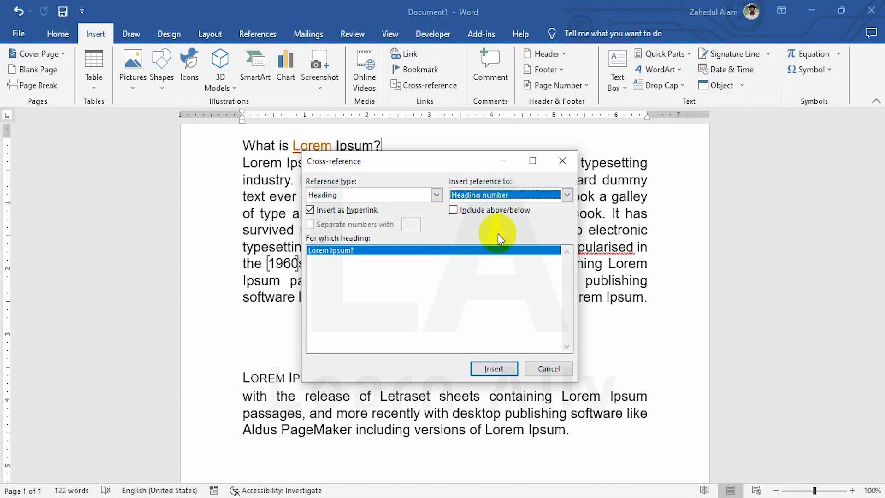
click(485, 368)
Insert the page number of the heading "Lorem Ipsum?" as a hyperlinked cross-reference and follow it to that heading
click(513, 193)
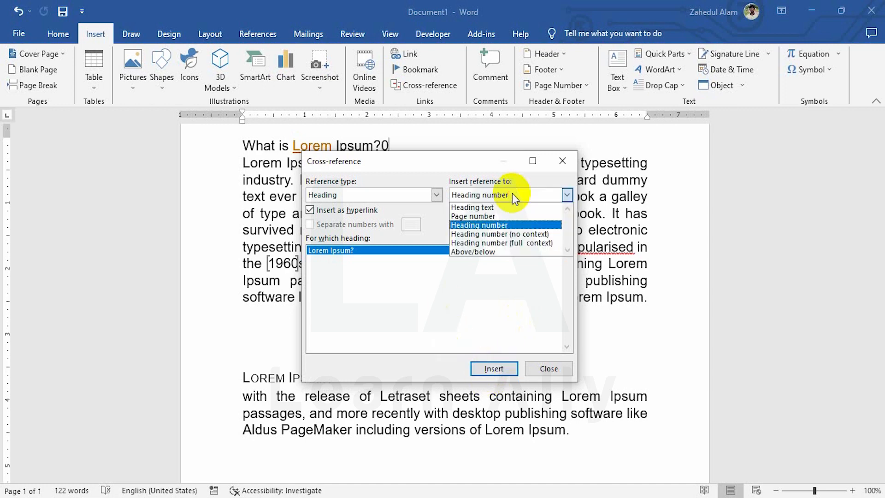
click(486, 217)
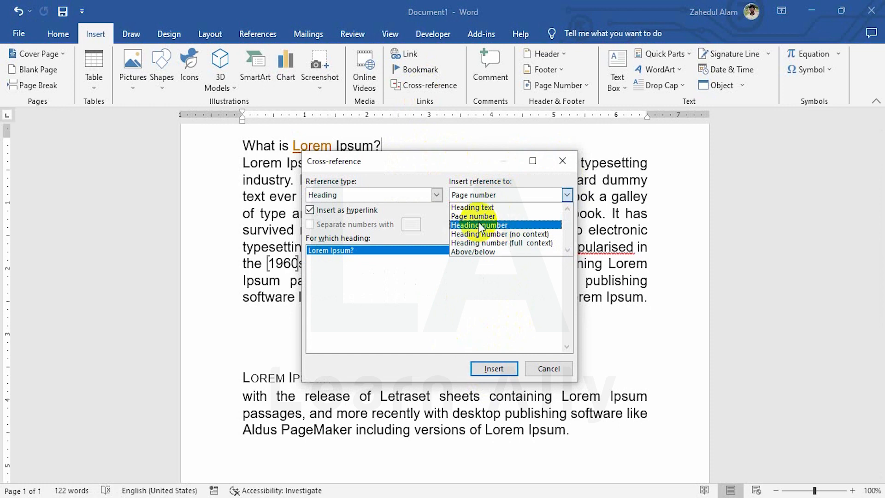
click(477, 216)
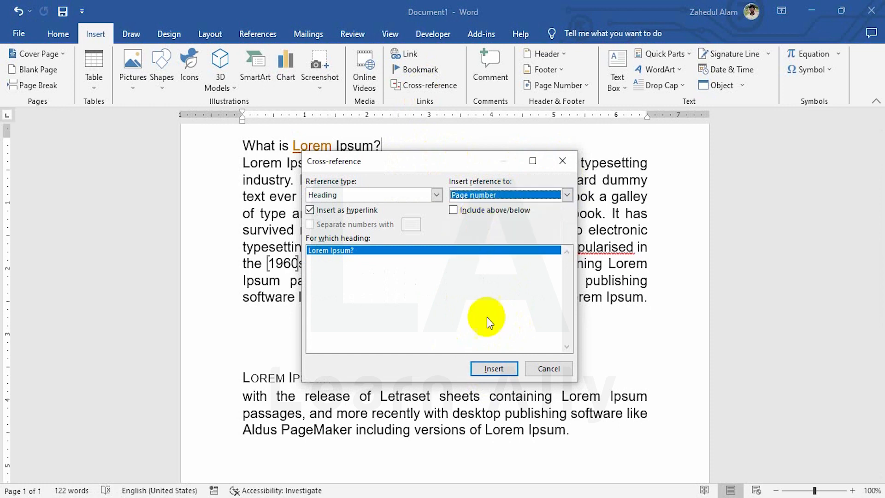
click(490, 371)
click(561, 161)
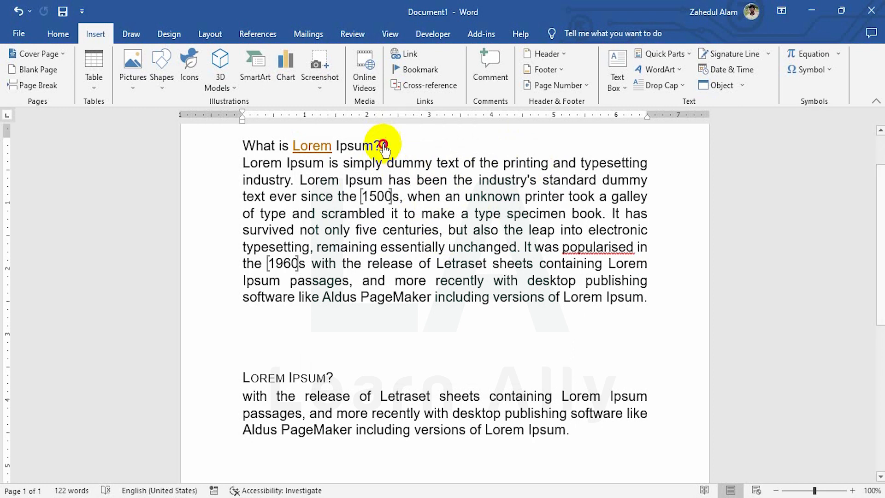
ctrl+click(384, 146)
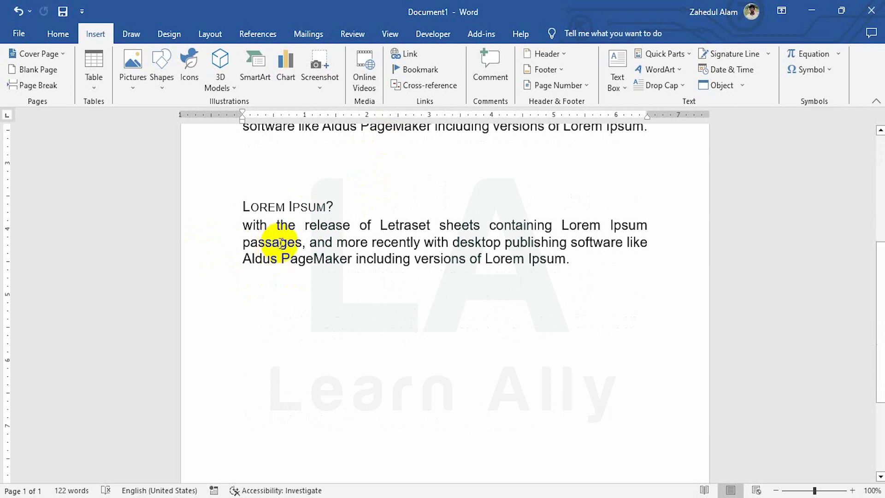
Switch the cross-reference type to Bookmark and close the Cross-reference dialog without inserting a reference
click(454, 88)
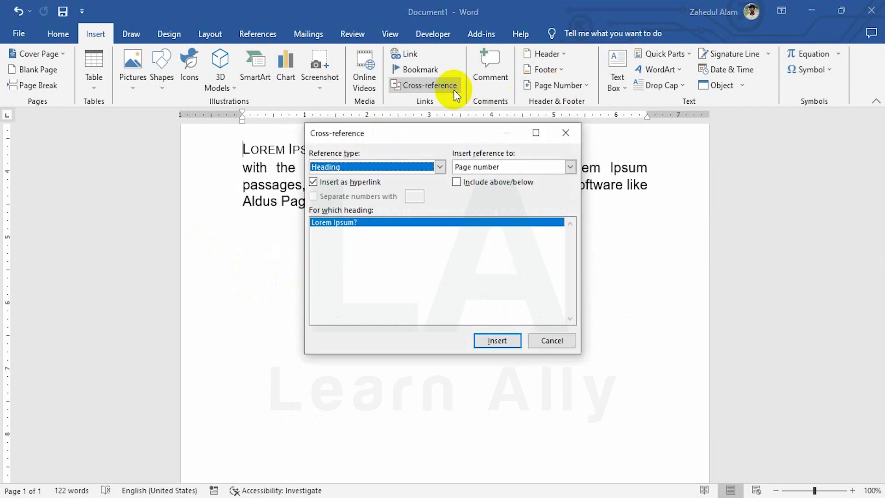
click(374, 167)
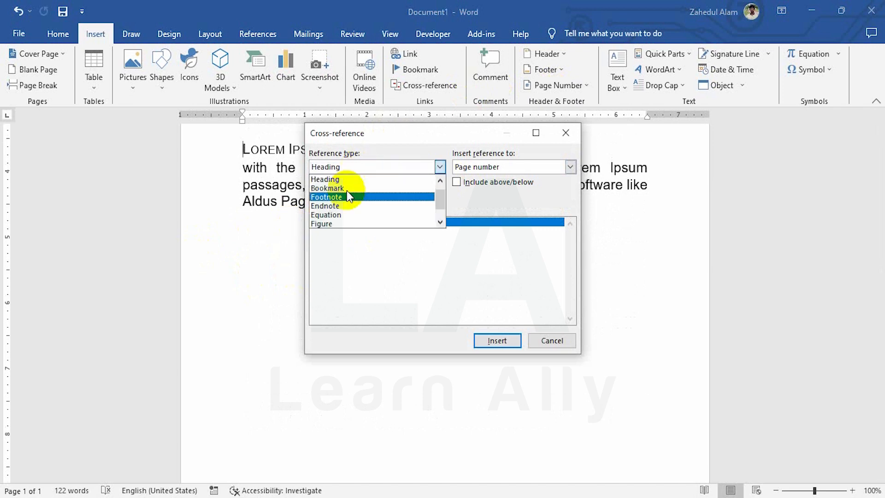
click(337, 188)
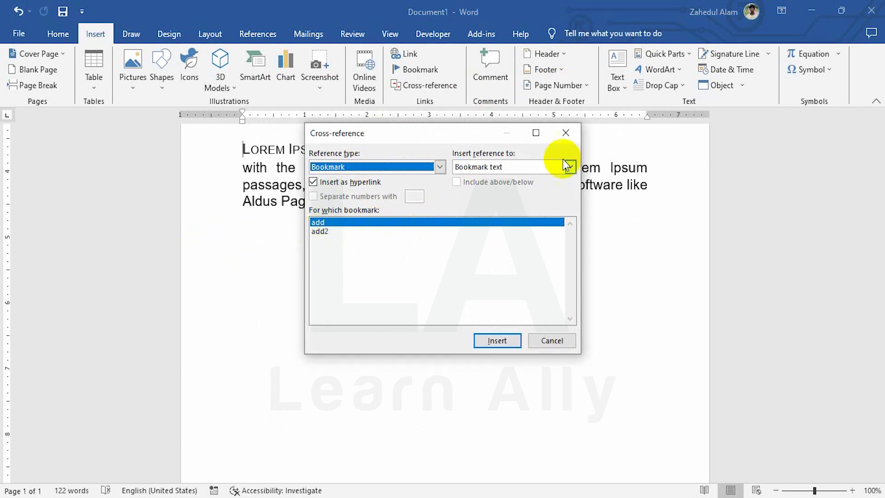
click(566, 134)
At the end of the second passage, insert a hyperlinked cross-reference to the paragraph number of the bookmark "add2"
scroll(470, 258, up, 3)
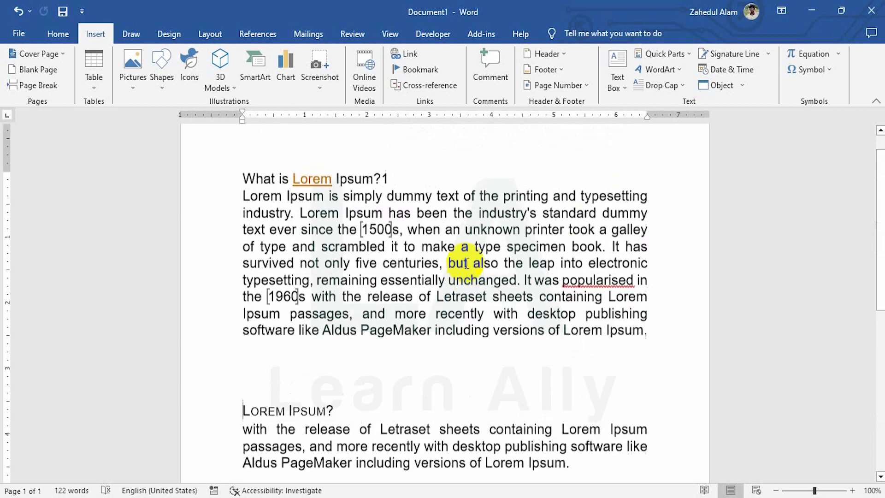
scroll(439, 344, down, 2)
scroll(439, 343, down, 3)
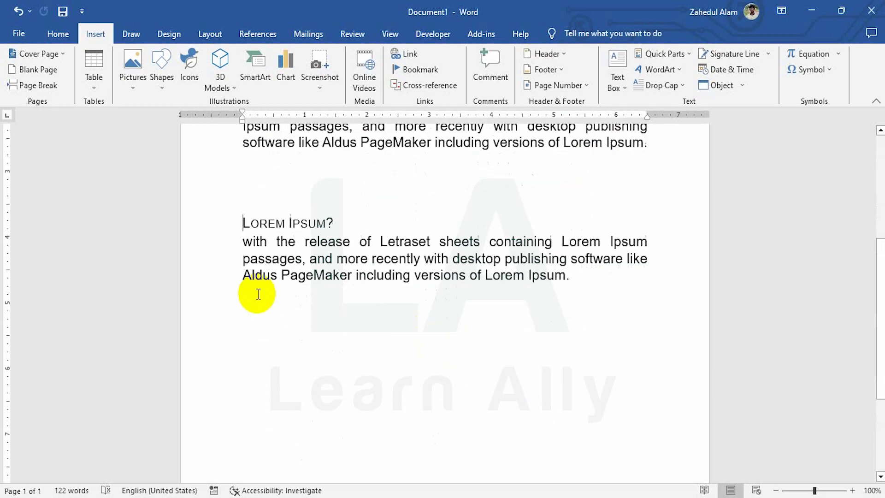
click(572, 271)
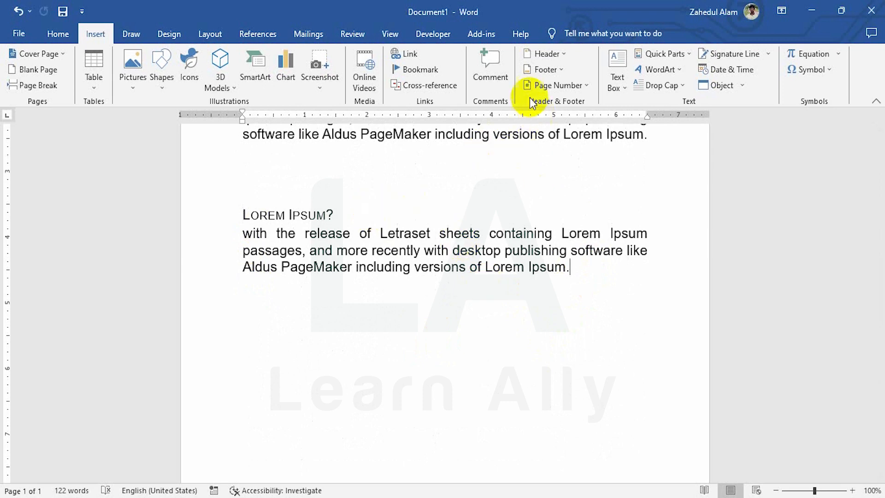
click(433, 87)
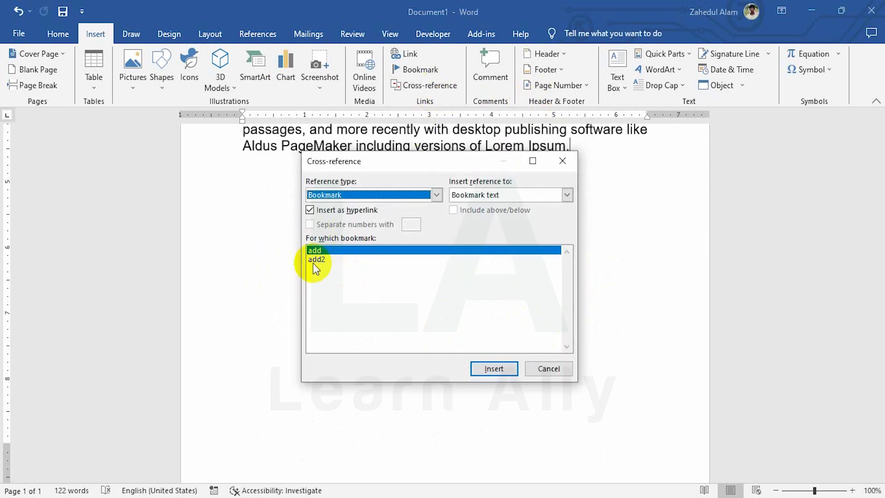
click(313, 261)
click(499, 196)
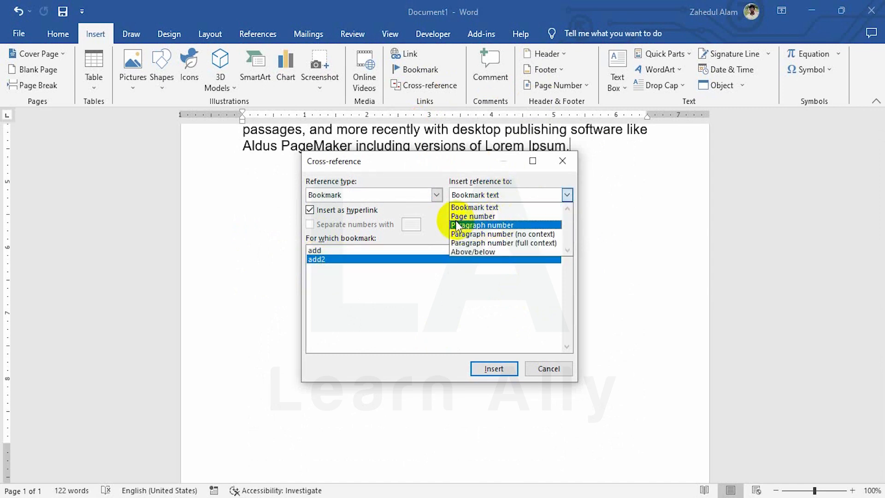
click(484, 225)
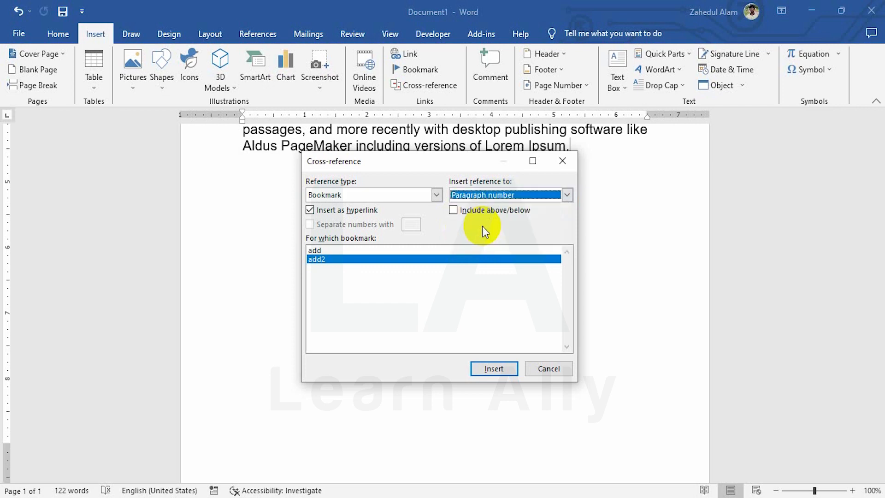
click(492, 371)
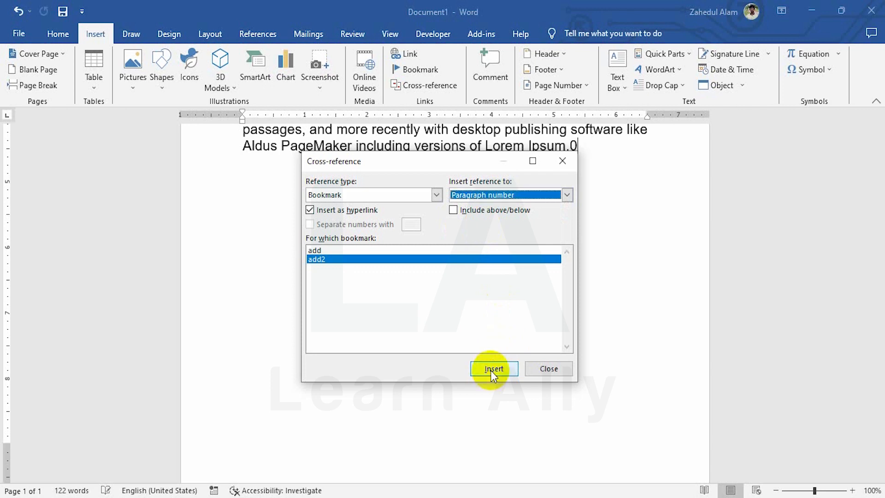
click(562, 161)
Follow the cross-reference at the end of the second passage to the bookmark "add2"
scroll(562, 188, up, 2)
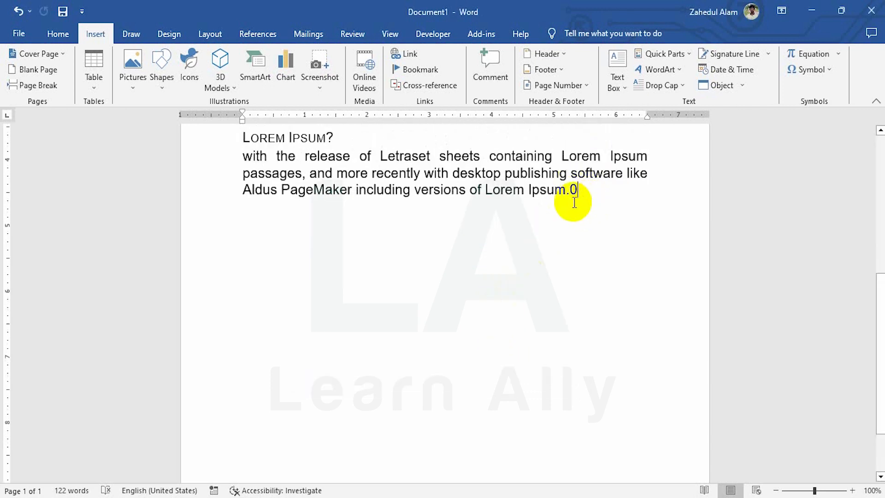
mouse_move(573, 196)
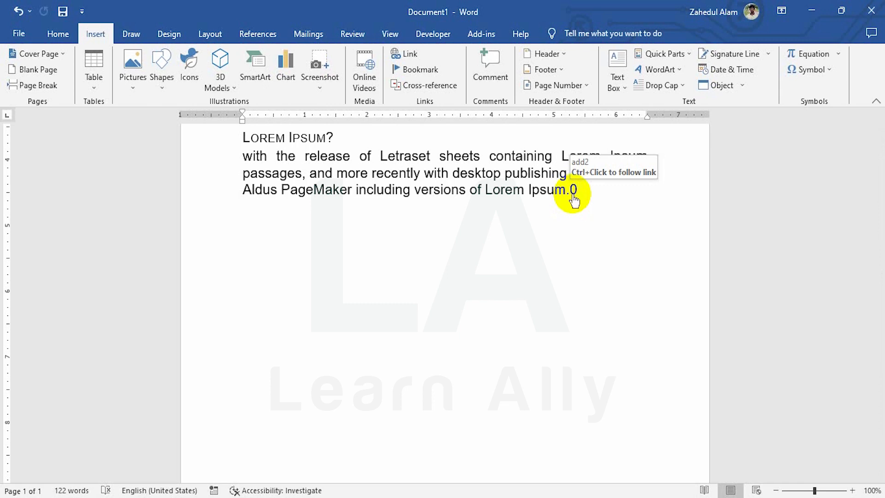
ctrl+click(574, 196)
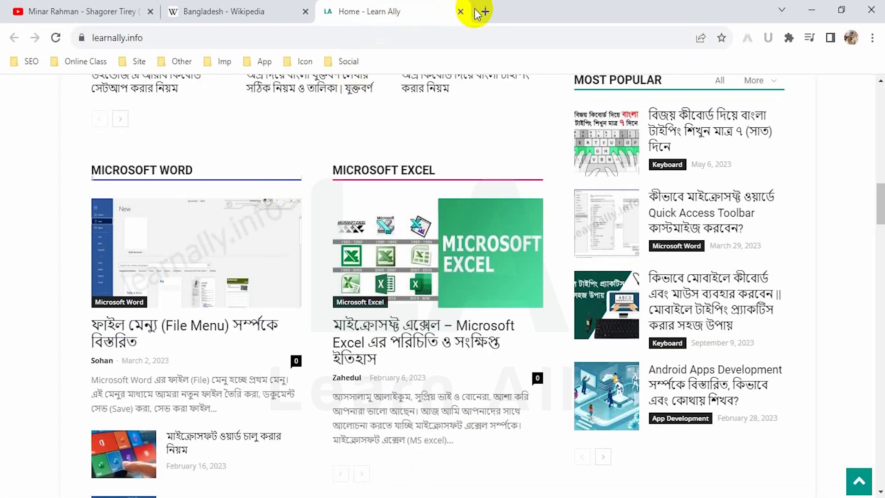
Switch to Chrome's Bangladesh Wikipedia article, preview citations 16 and 11 in the introduction, and look through the text's citation links
click(481, 11)
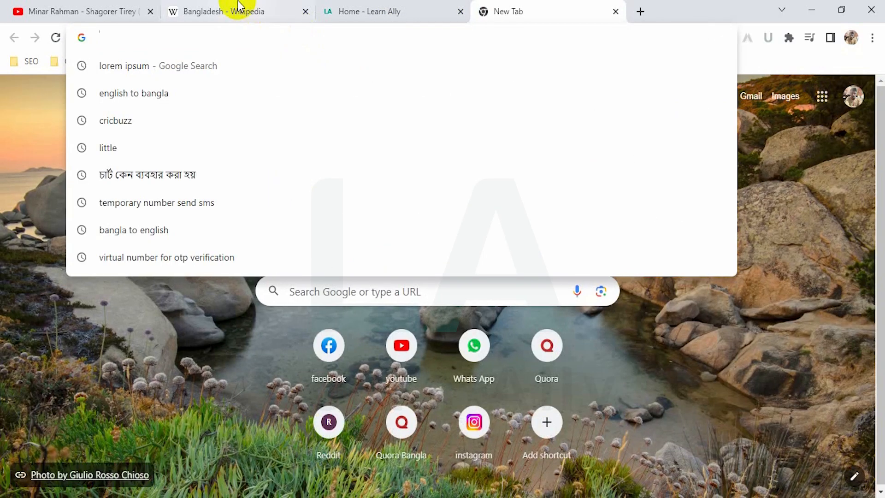
click(240, 9)
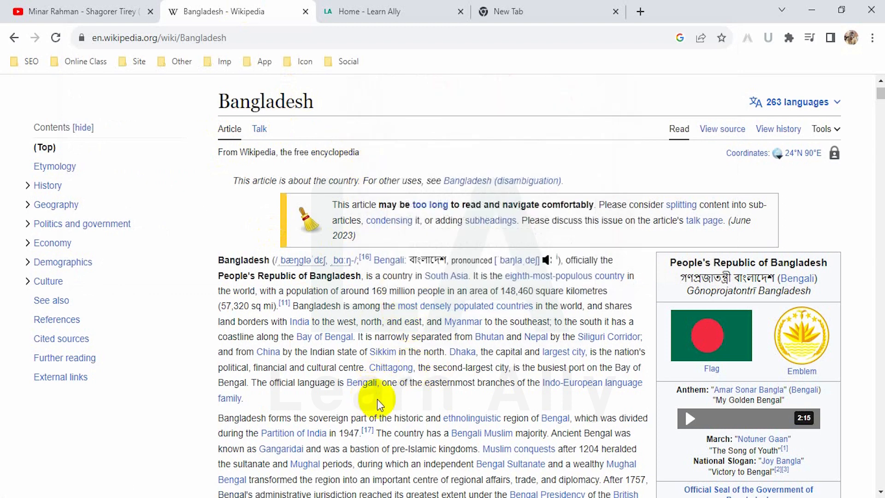
mouse_move(361, 262)
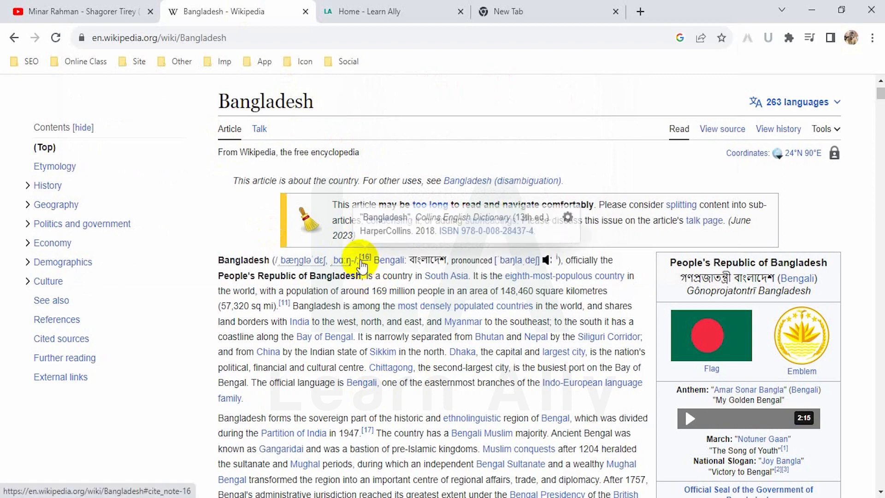
mouse_move(284, 307)
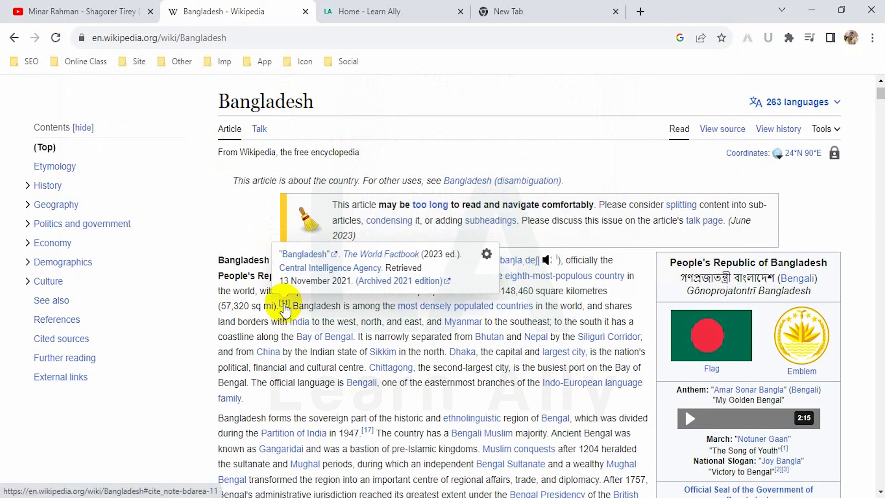
scroll(389, 367, down, 2)
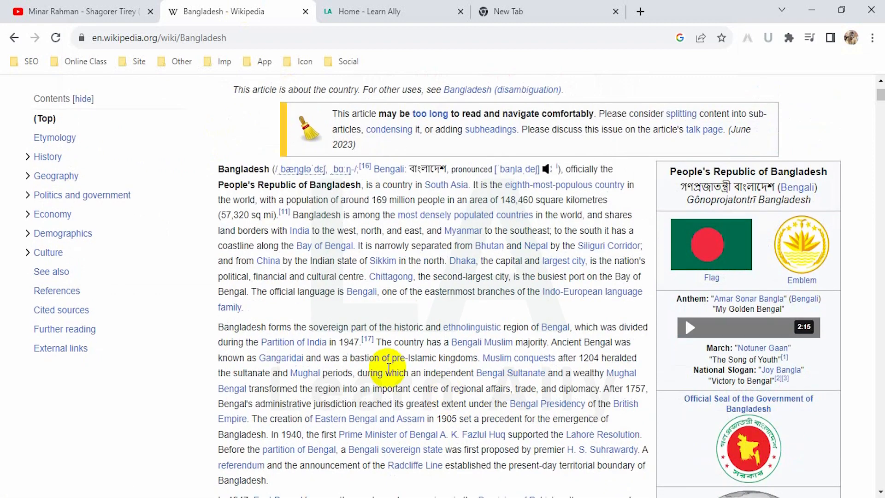
scroll(392, 364, down, 3)
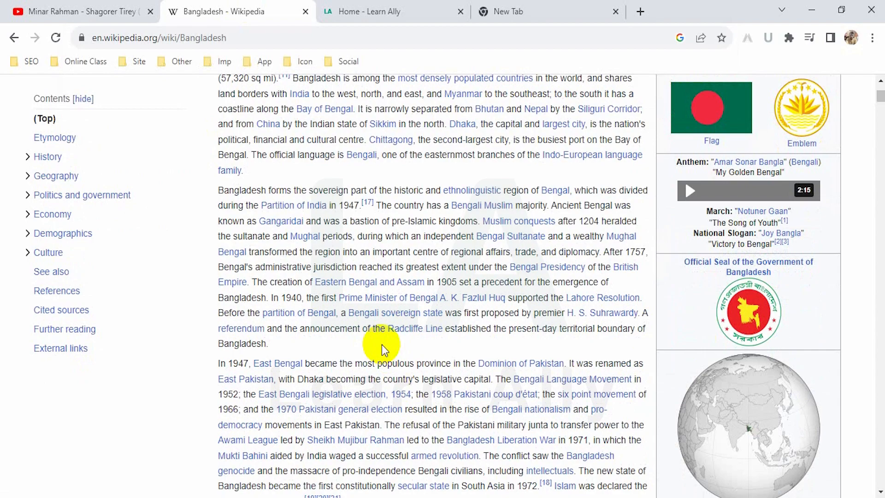
scroll(391, 343, down, 18)
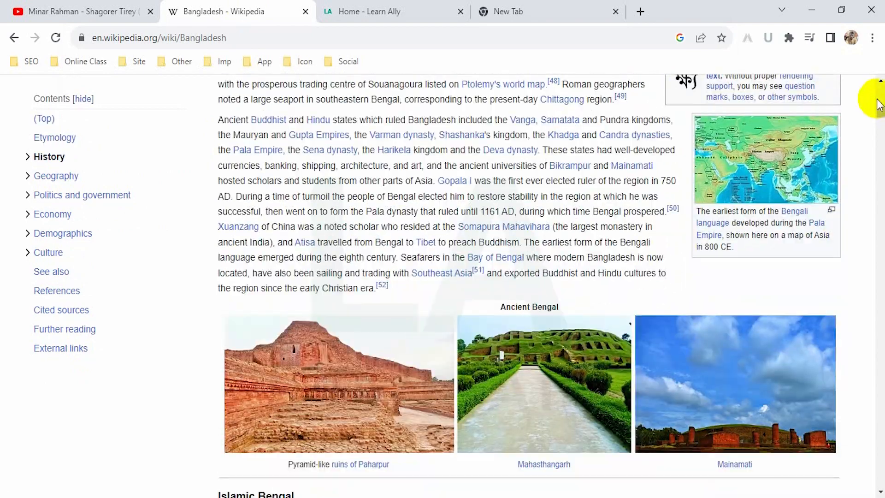
Examine the numbered entries in the article's References section and the text just above it
drag(880, 112, 881, 450)
scroll(341, 360, up, 10)
scroll(354, 348, up, 20)
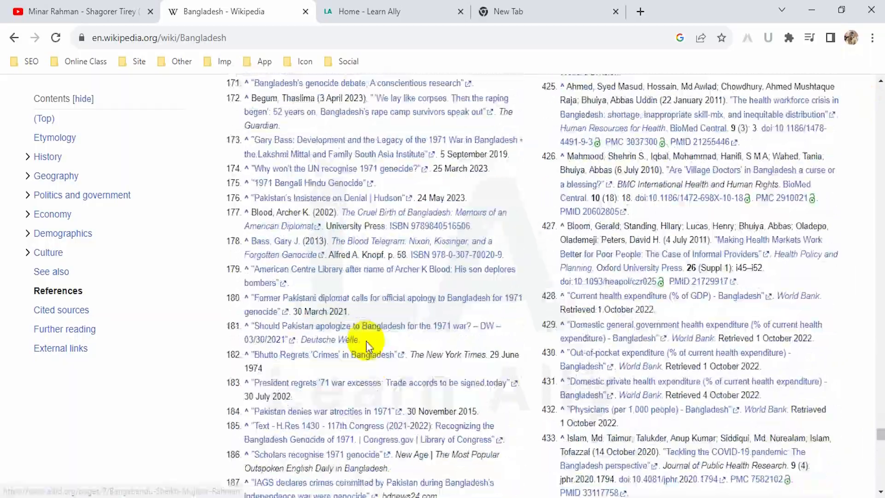
scroll(397, 308, up, 20)
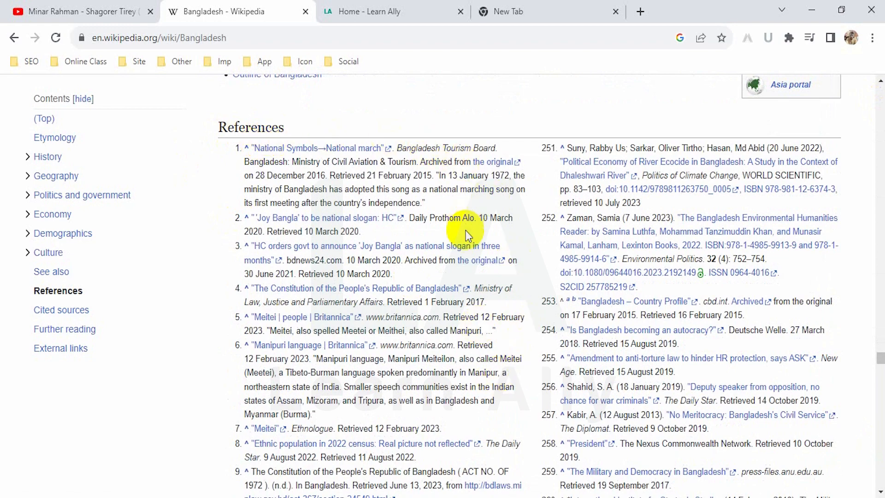
scroll(460, 228, up, 4)
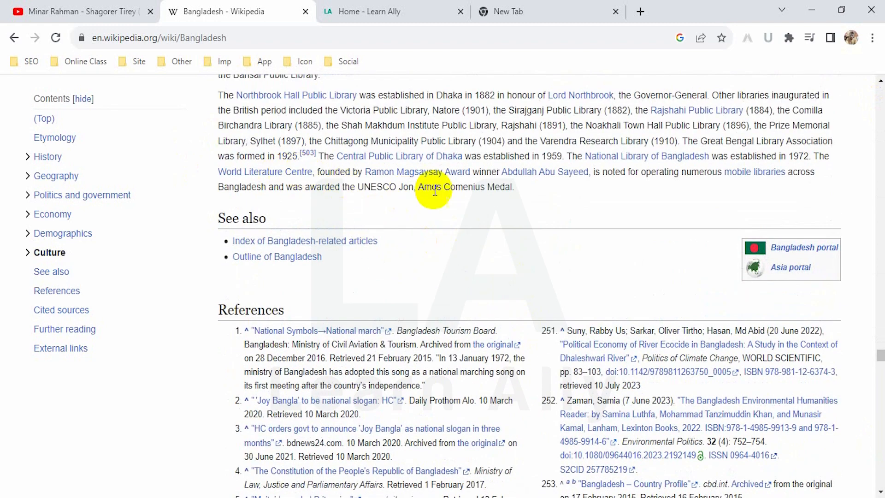
scroll(549, 200, up, 4)
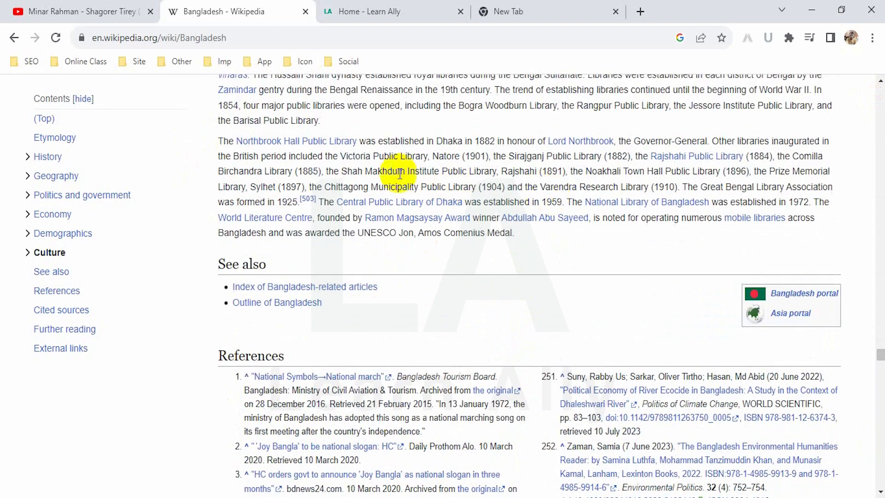
scroll(473, 235, up, 4)
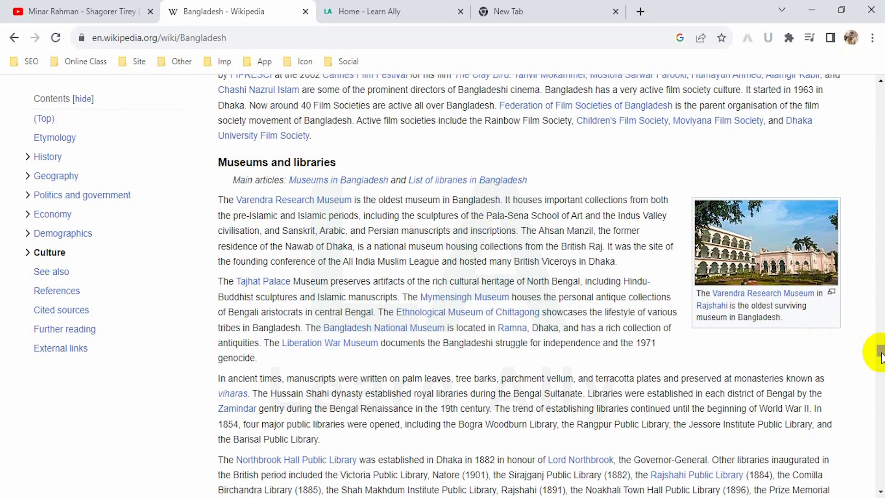
Follow citation 22 and citation 16 from the article's introduction to their entries in the References section
drag(880, 351, 881, 110)
scroll(415, 355, up, 9)
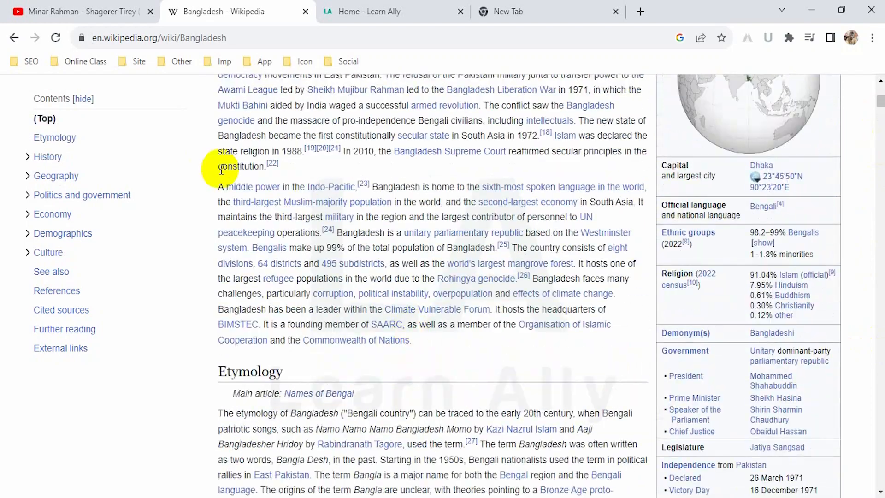
click(274, 165)
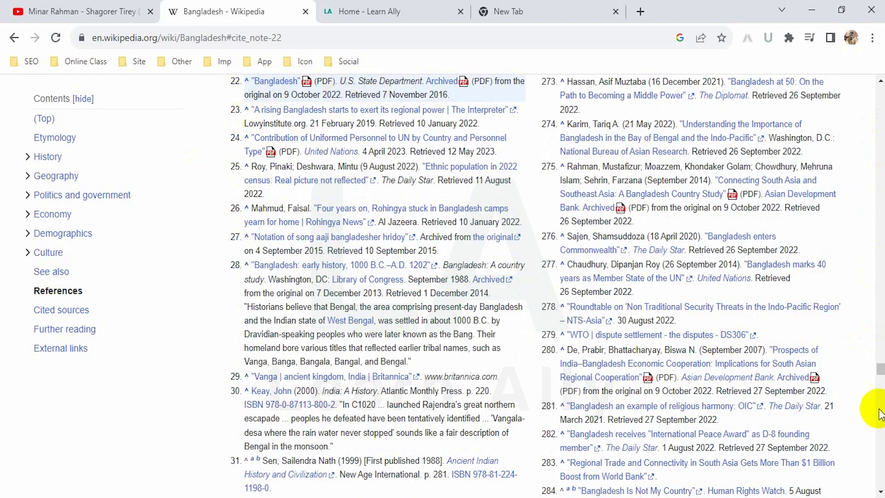
drag(879, 370, 872, 29)
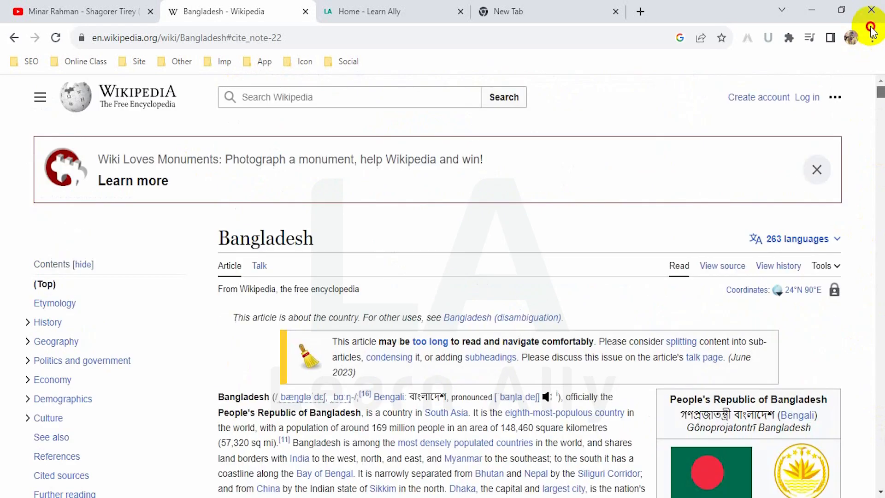
click(365, 395)
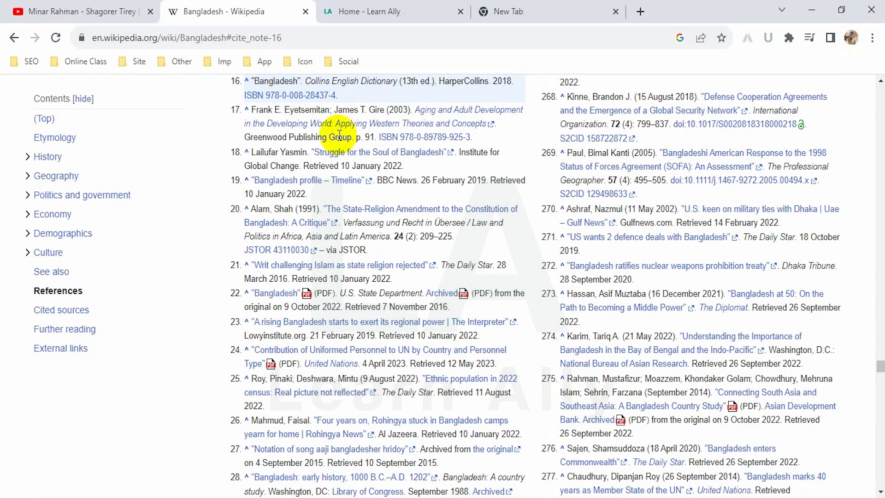
Switch to Word and add the comment "Hello" to "Lorem Ipsum." at the end of the first passage
click(465, 496)
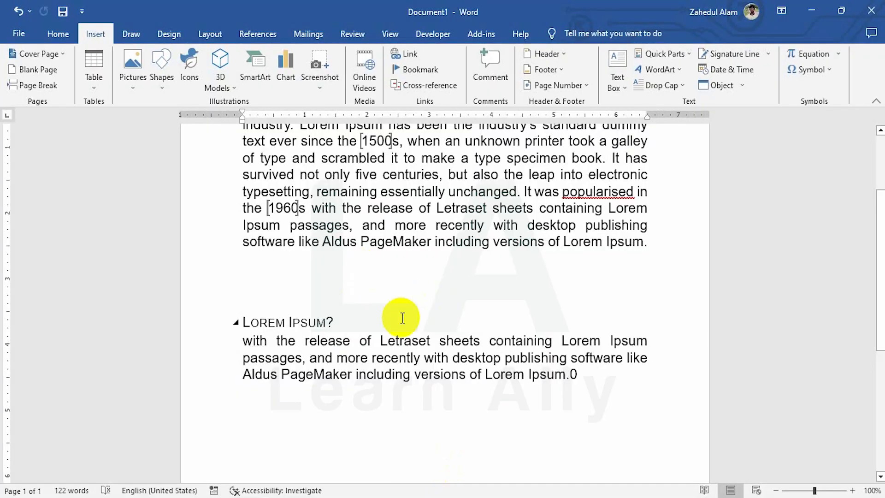
scroll(407, 290, up, 3)
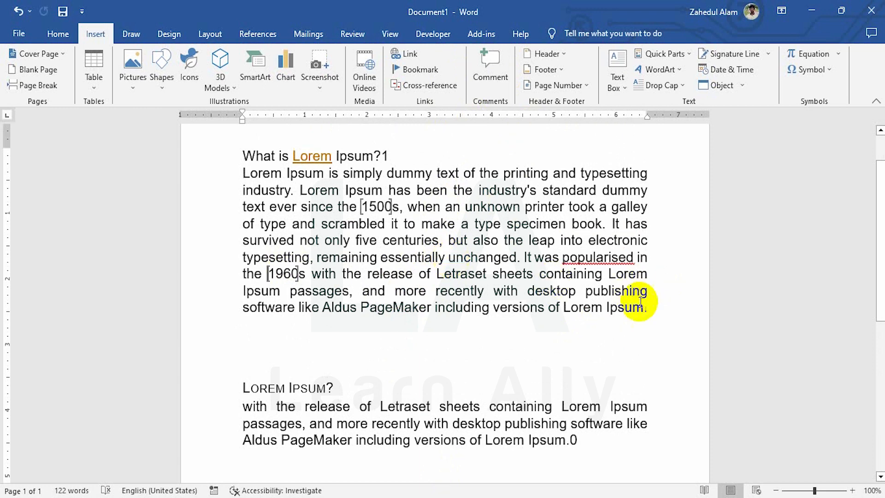
drag(647, 307, 563, 307)
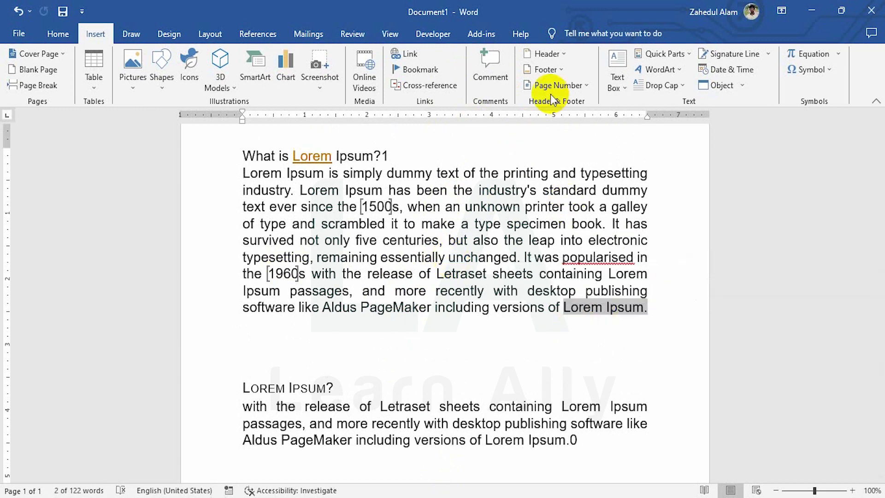
click(483, 54)
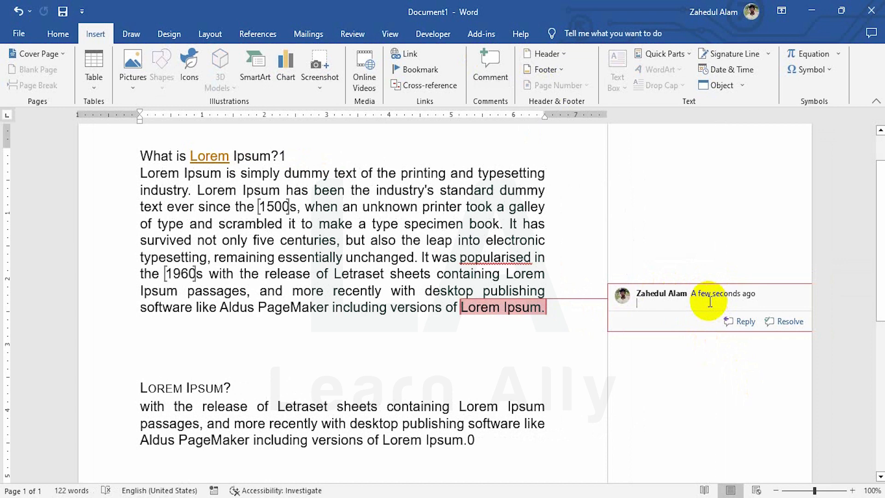
text(Hello)
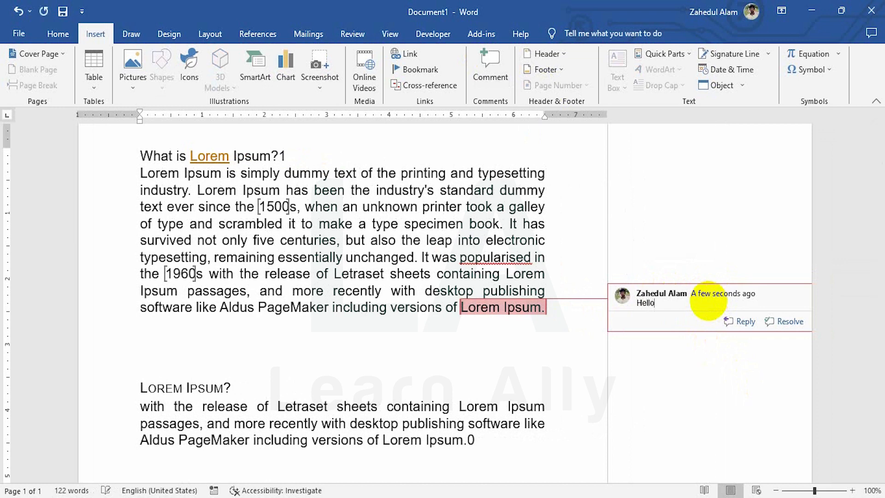
click(398, 439)
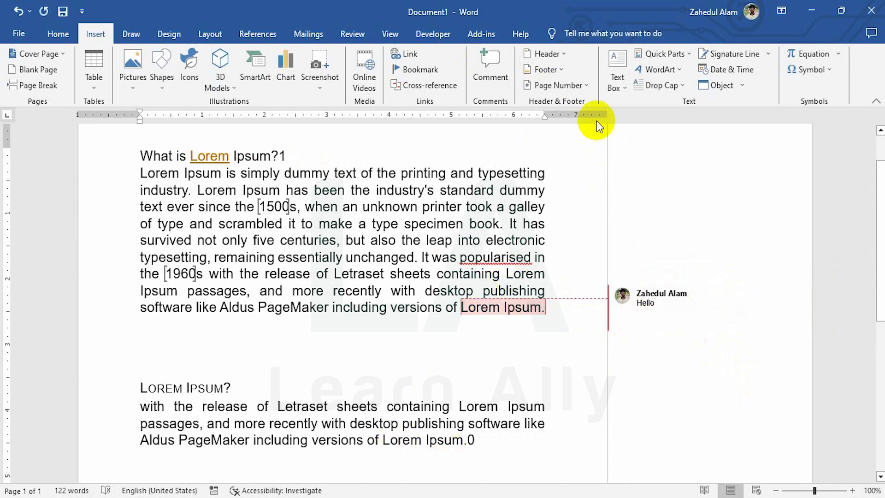
Add the comment "Comment 2" to the word "dummy" in the first passage
drag(550, 191, 502, 190)
click(483, 63)
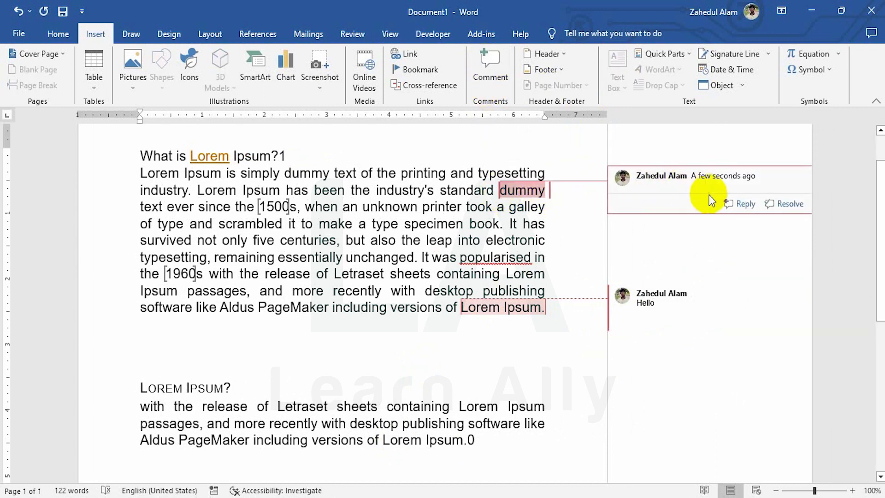
text(co)
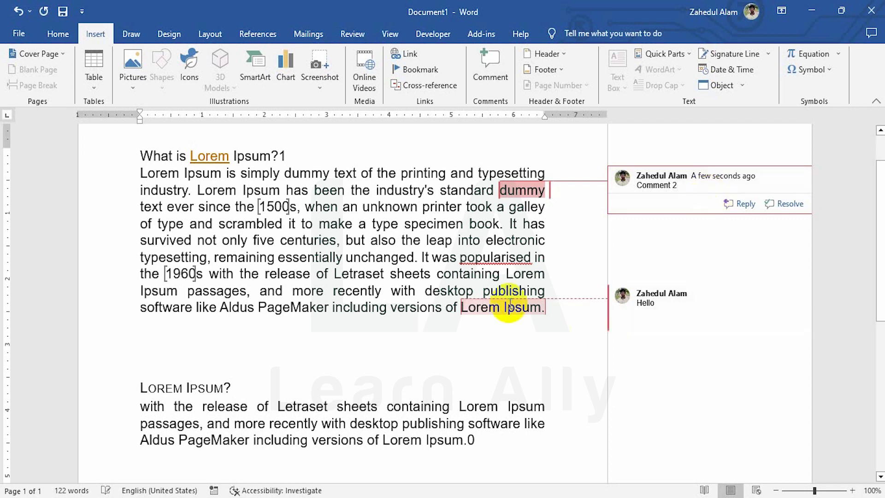
click(551, 253)
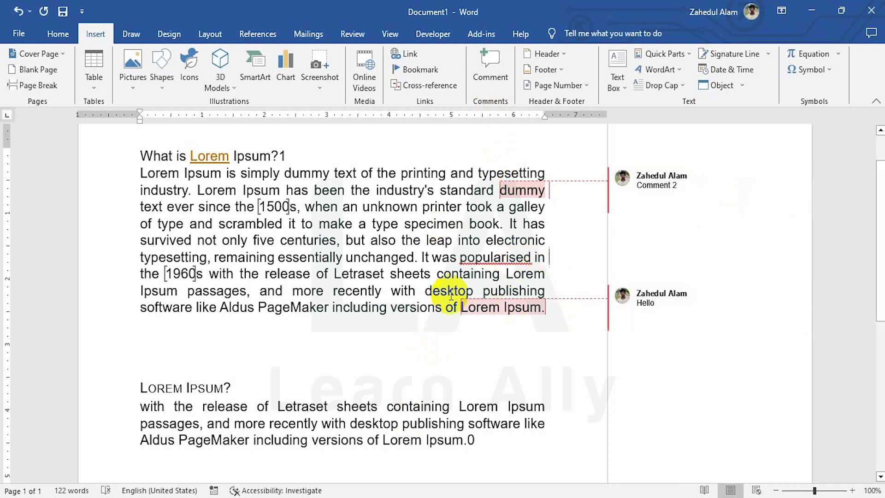
Delete the comments on "dummy" and on "Lorem Ipsum." in the first passage
scroll(571, 307, up, 2)
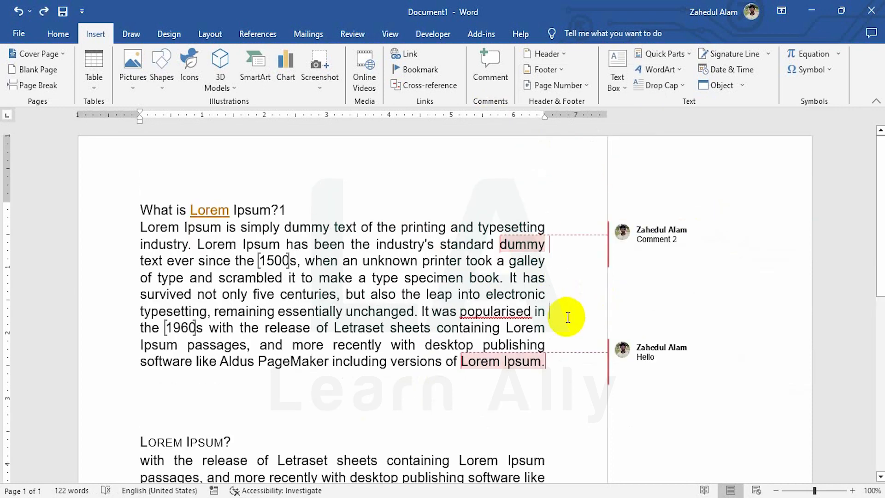
right_click(525, 243)
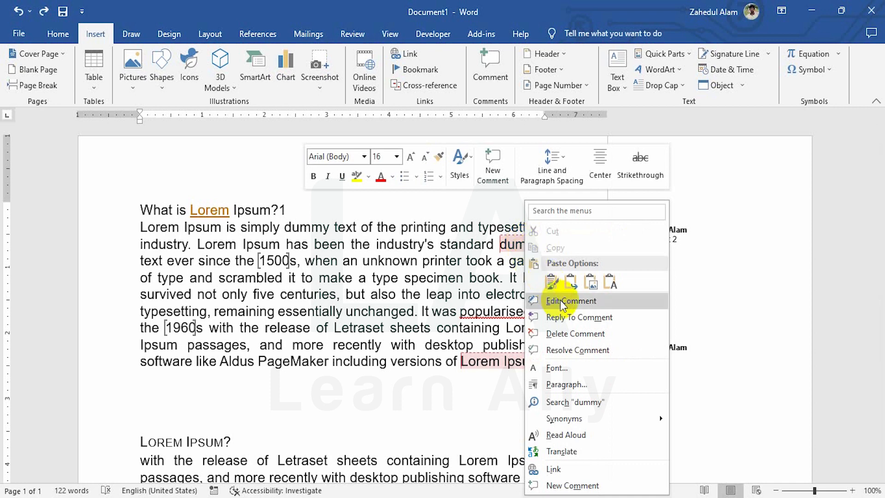
click(572, 334)
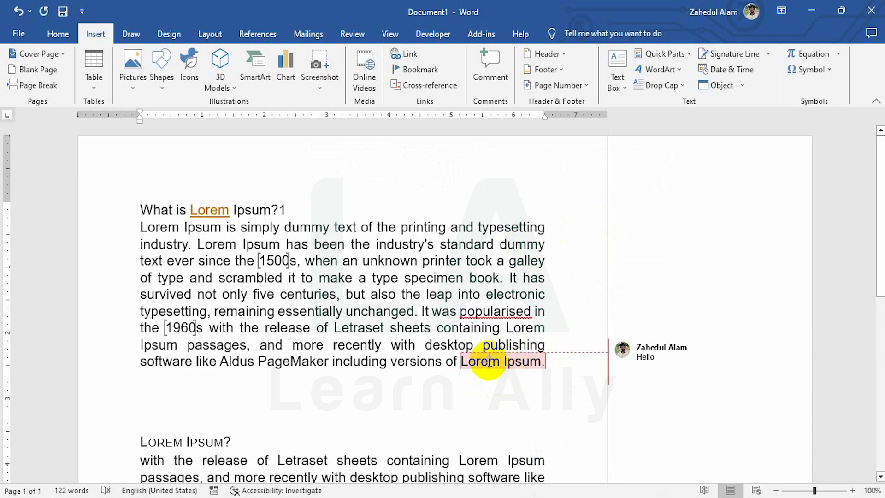
right_click(489, 361)
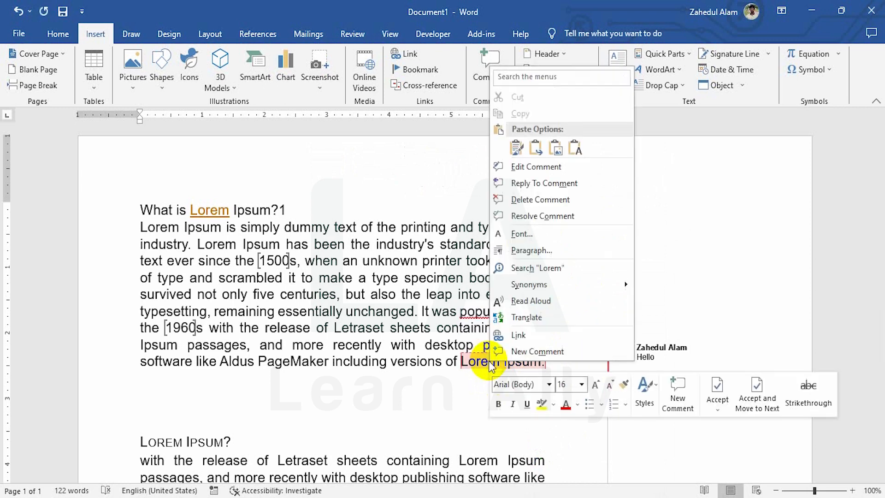
click(544, 202)
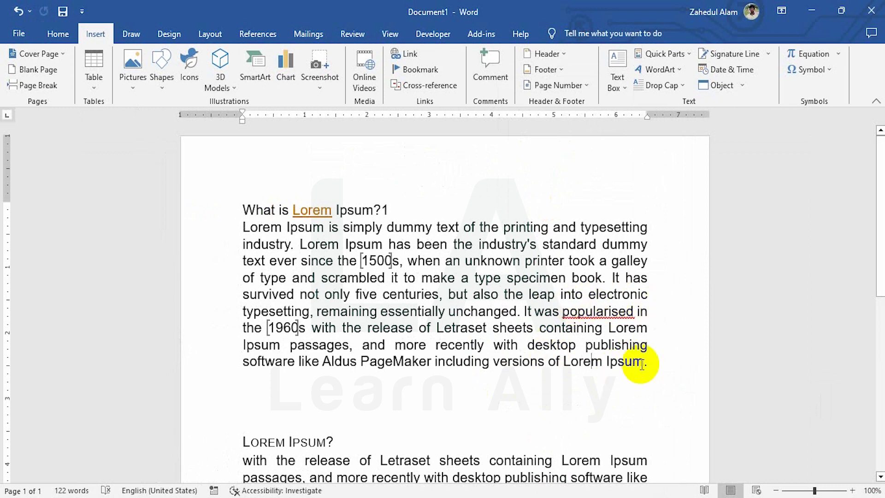